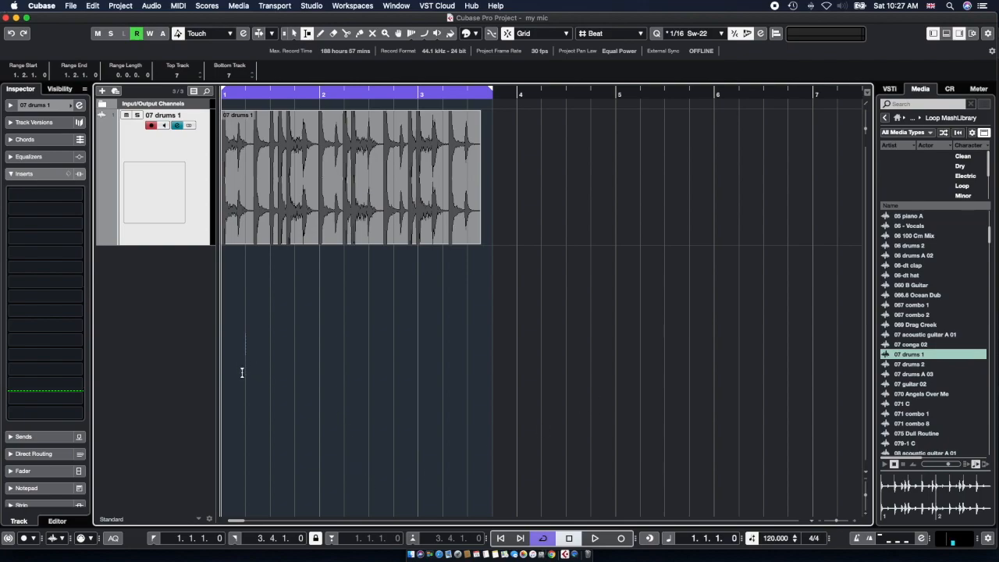
- Switch to the object selection tool and play the dry 07 drums 1 loop from the project start
left_click(294, 33)
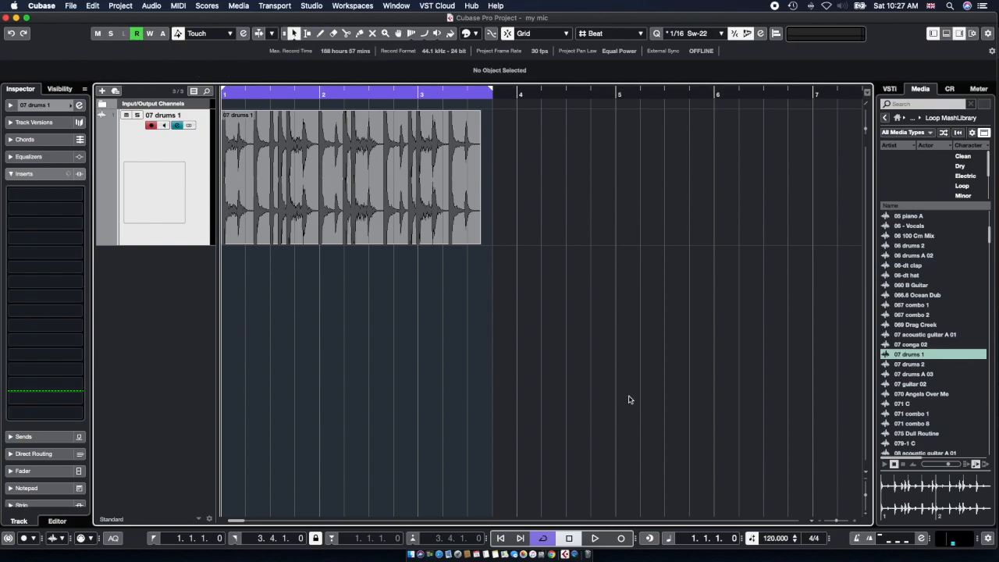
left_click(154, 538)
left_click(594, 538)
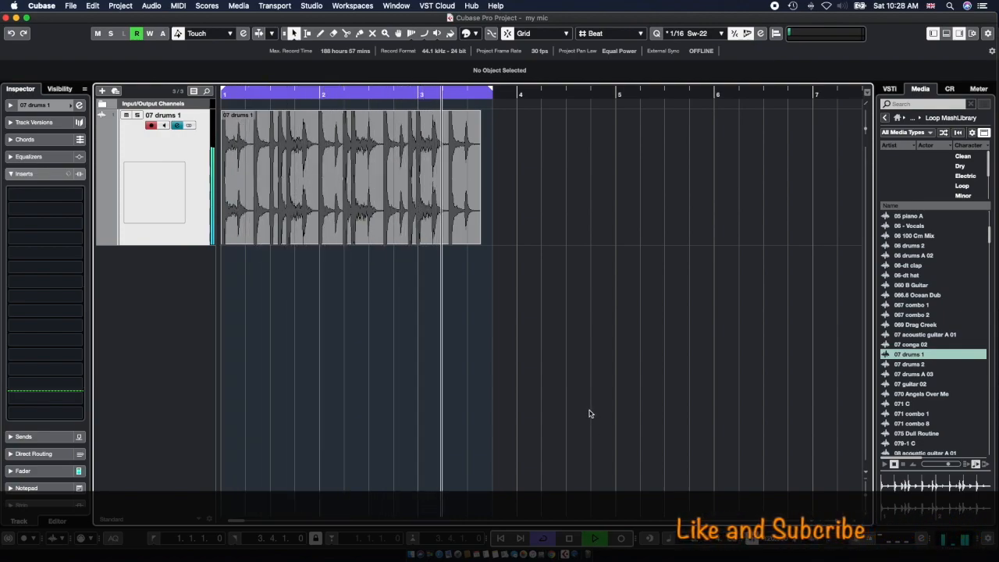
key("space")
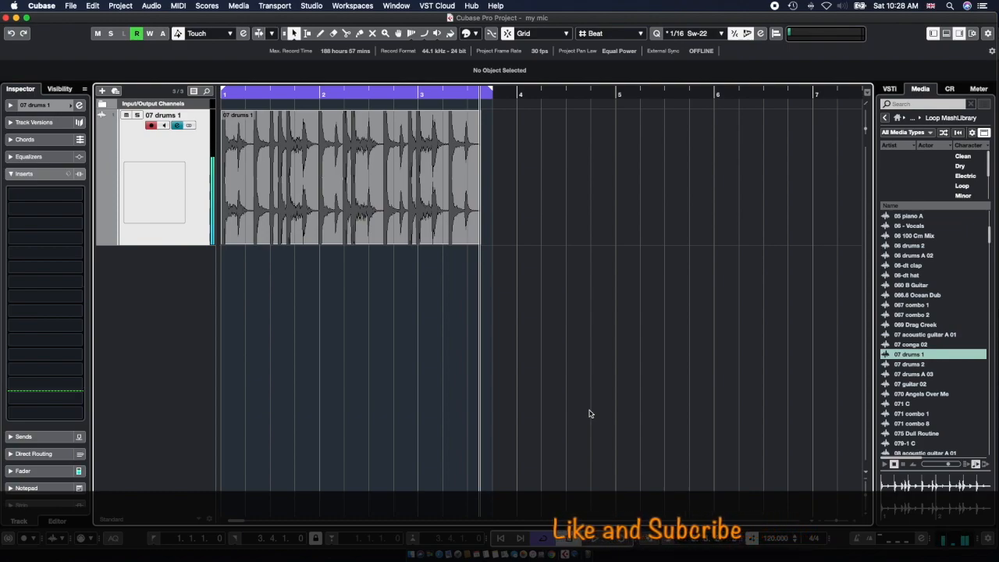
key("KP_Subtract")
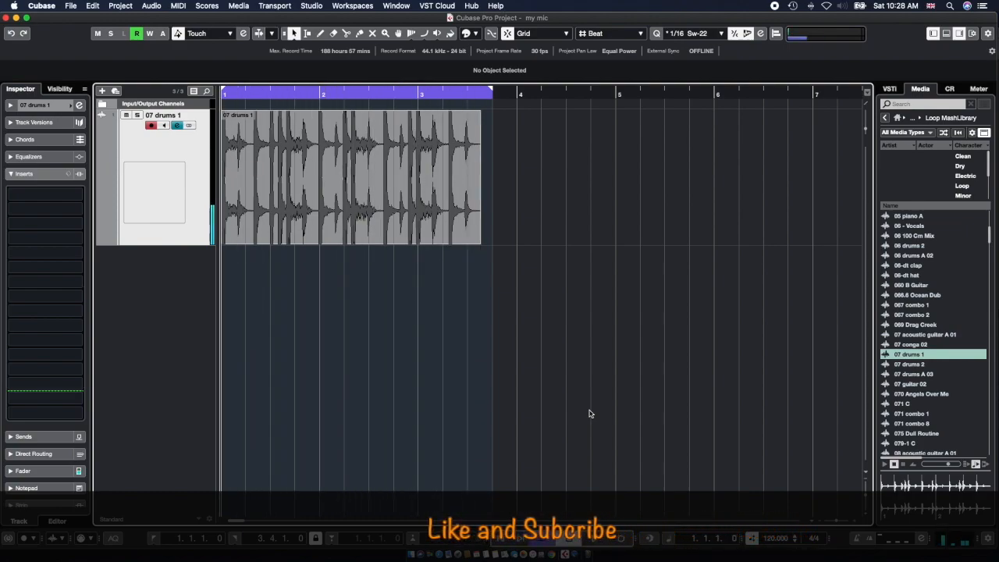
key("space")
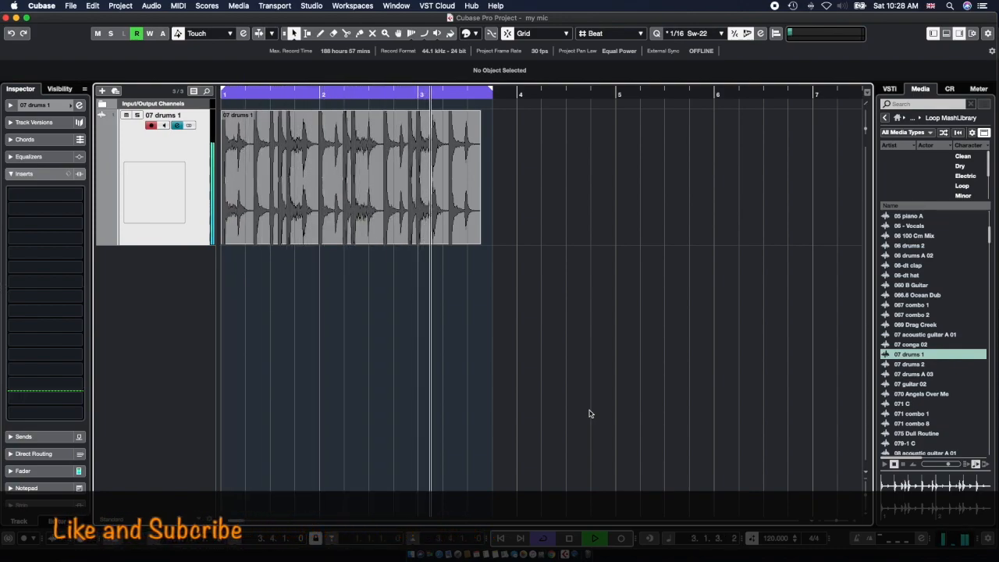
key("space")
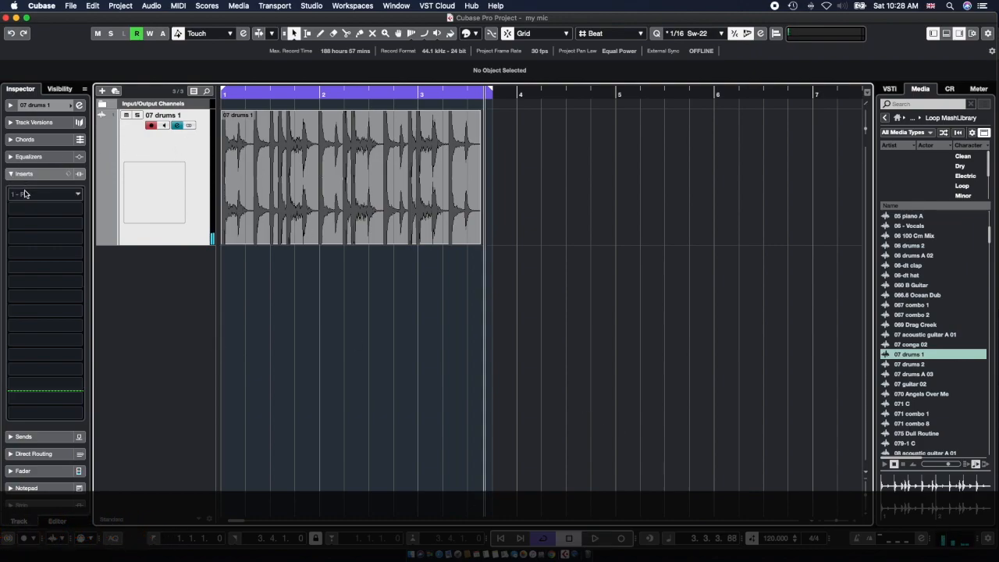
- Load the REVerence reverb into the first insert slot of the 07 drums 1 track
left_click(77, 195)
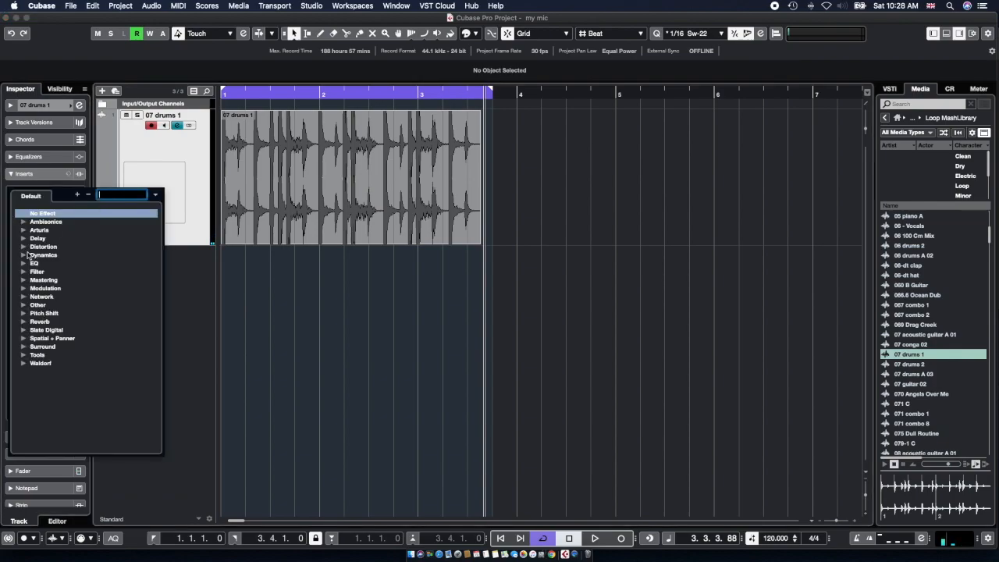
left_click(24, 321)
left_click(59, 338)
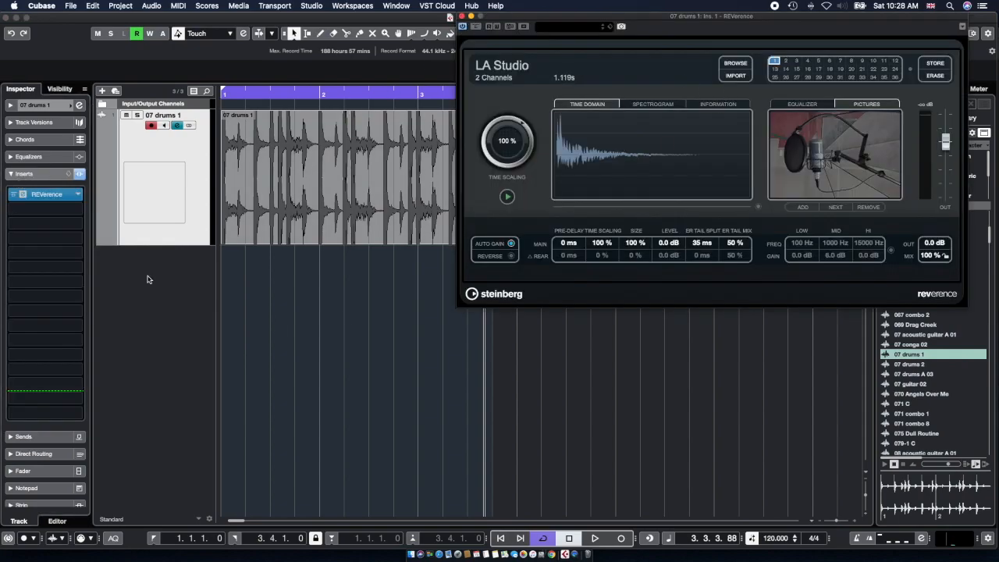
- Load the Distroyer distortion into the second insert slot, close its editor and bypass the effect
left_click(78, 211)
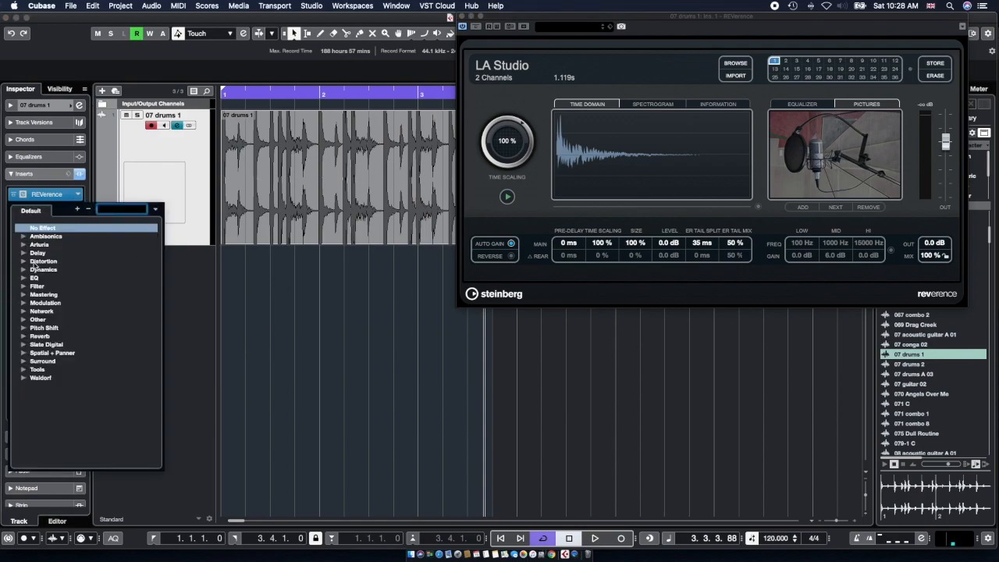
left_click(24, 262)
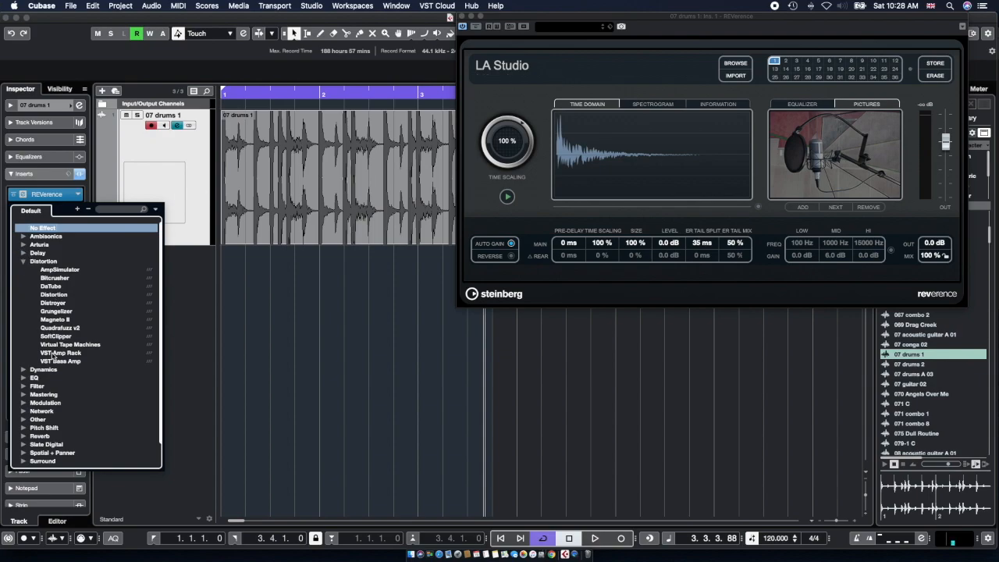
left_click(53, 303)
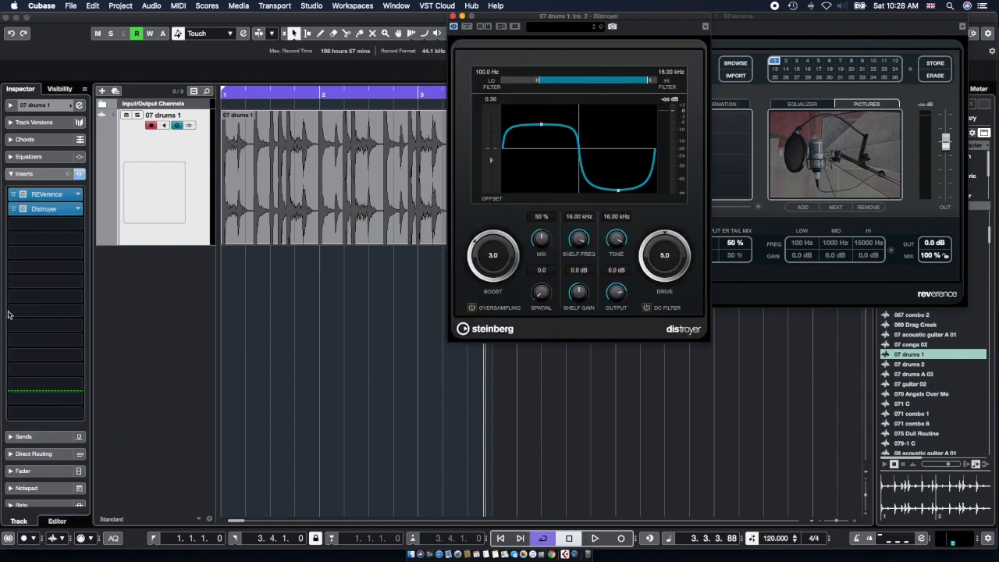
left_click(453, 16)
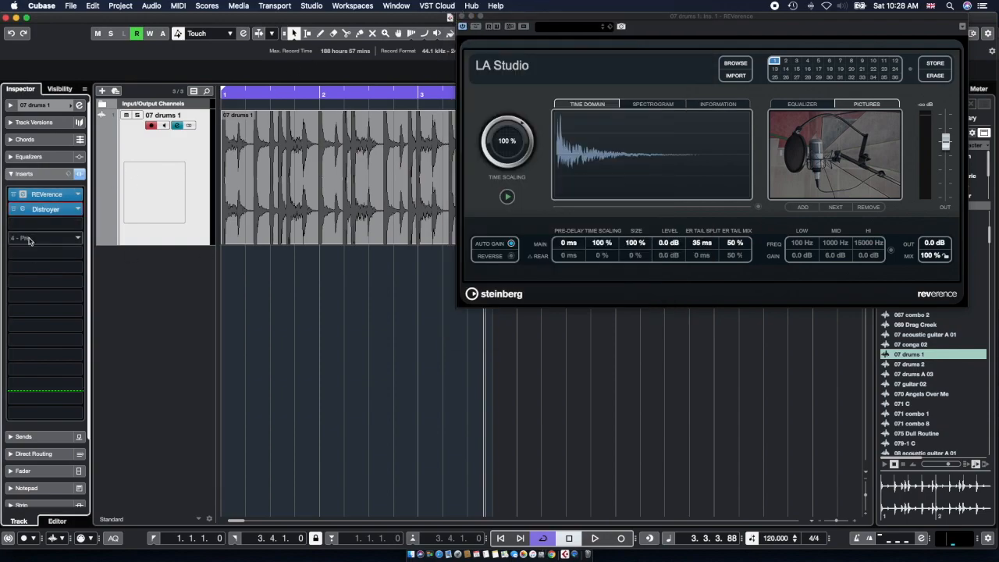
left_click(13, 209)
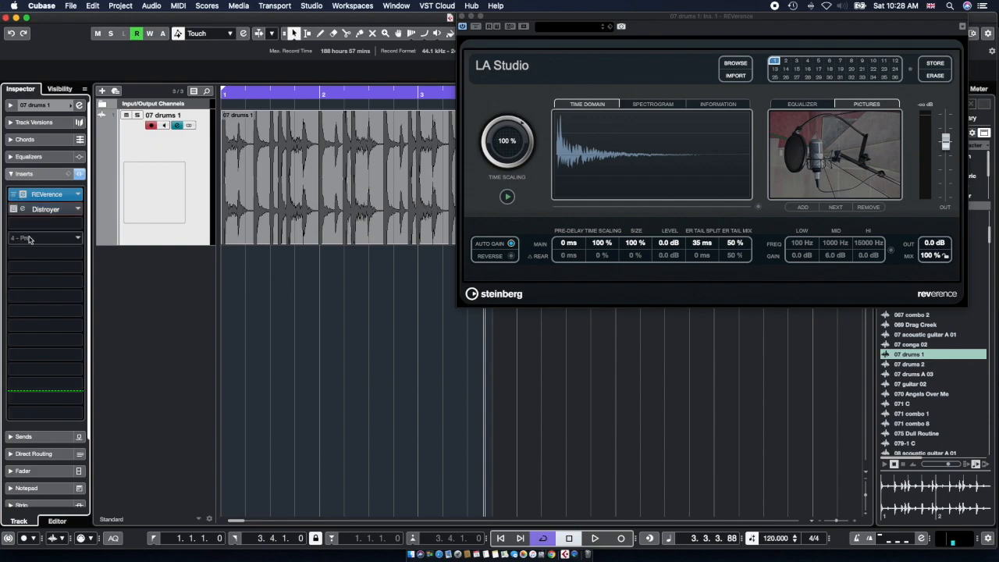
- Load MorphFilter into the third insert slot, bypass it and close its editor
left_click(31, 226)
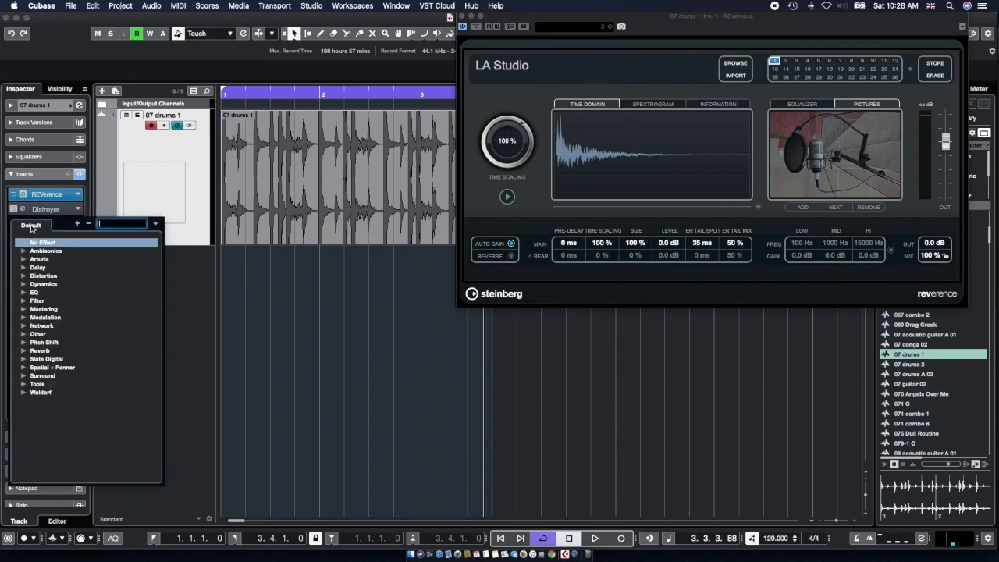
left_click(23, 302)
left_click(67, 327)
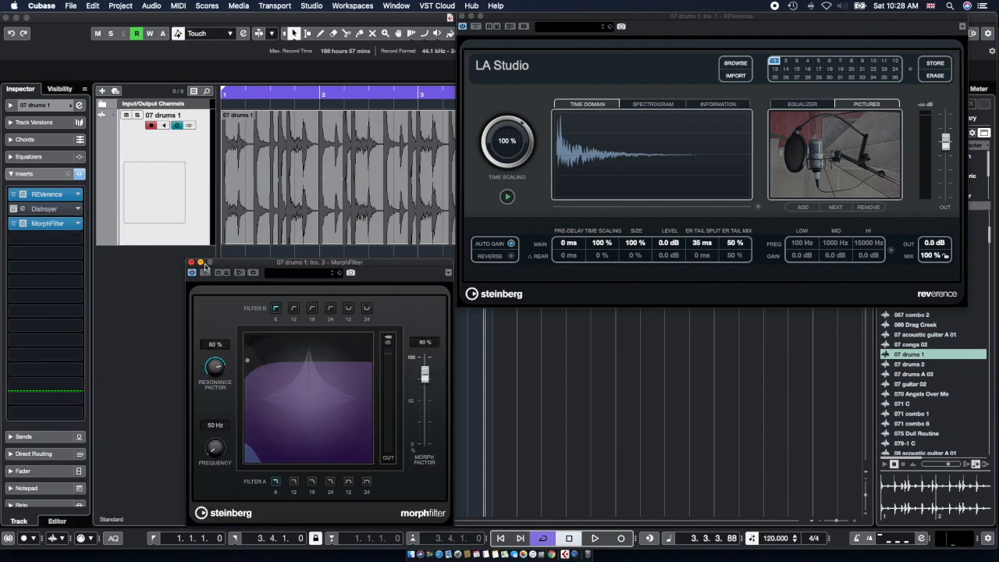
left_click(205, 273)
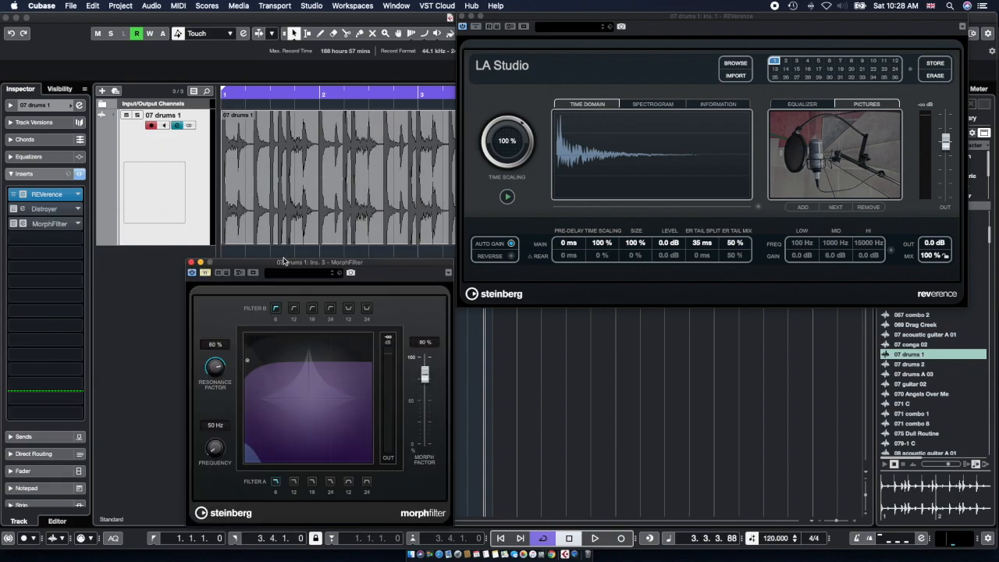
left_click(192, 263)
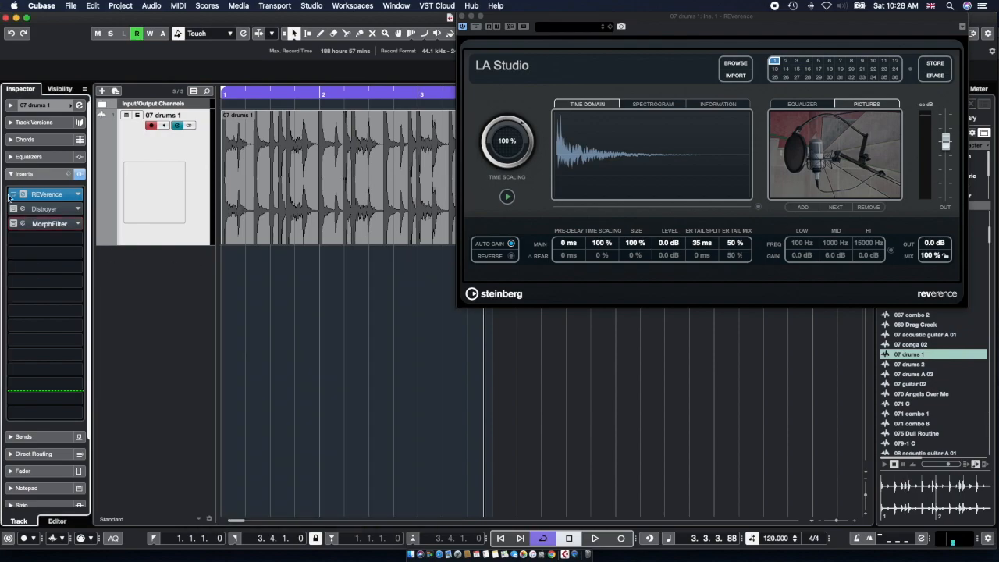
- Play the drum loop through REVerence with the LA Studio impulse response
left_click_drag(734, 22, 688, 74)
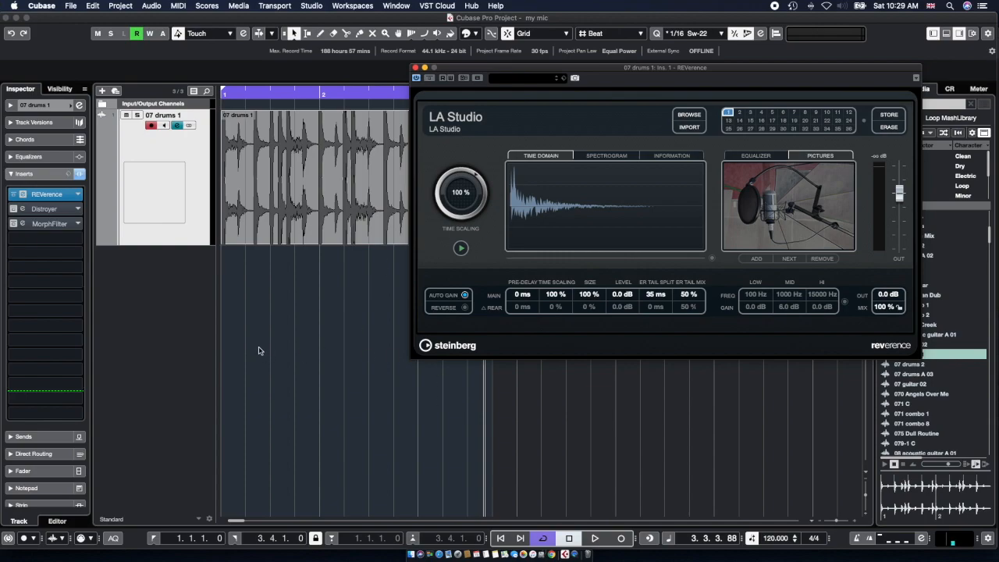
key("space")
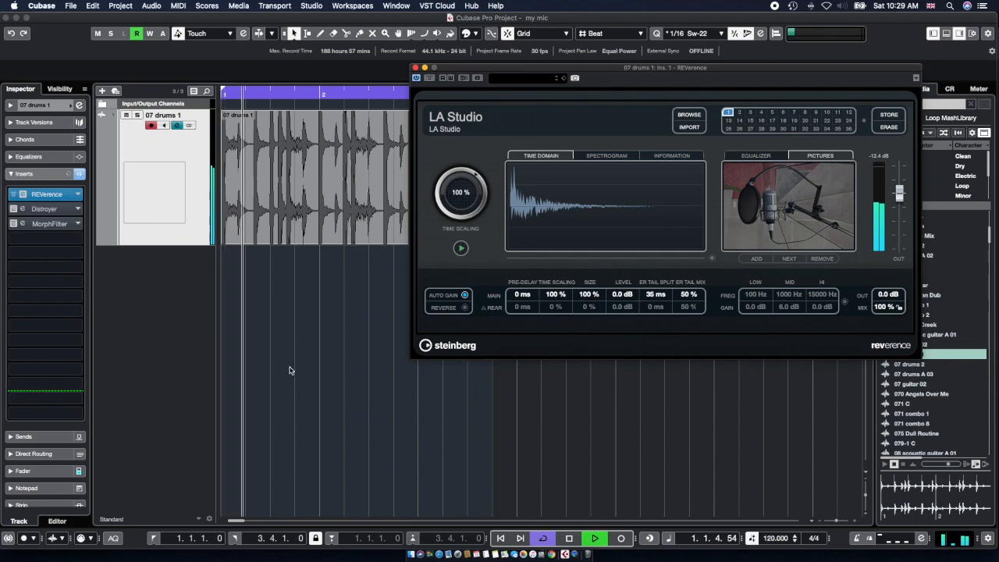
key("space")
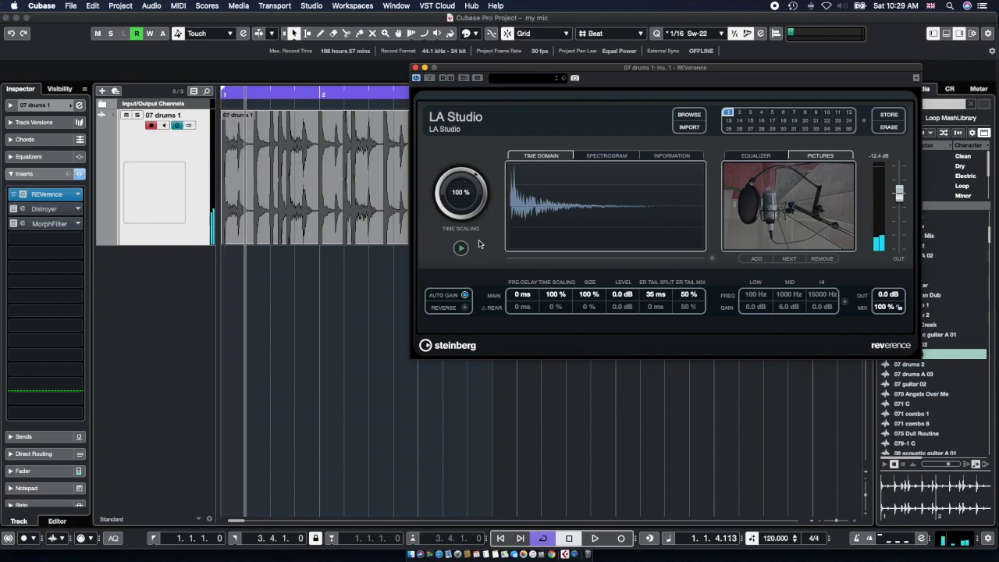
- Audition the drum loop with REVerence's LA Studio impulse response reversed, and switch Reverse back off
left_click(464, 308)
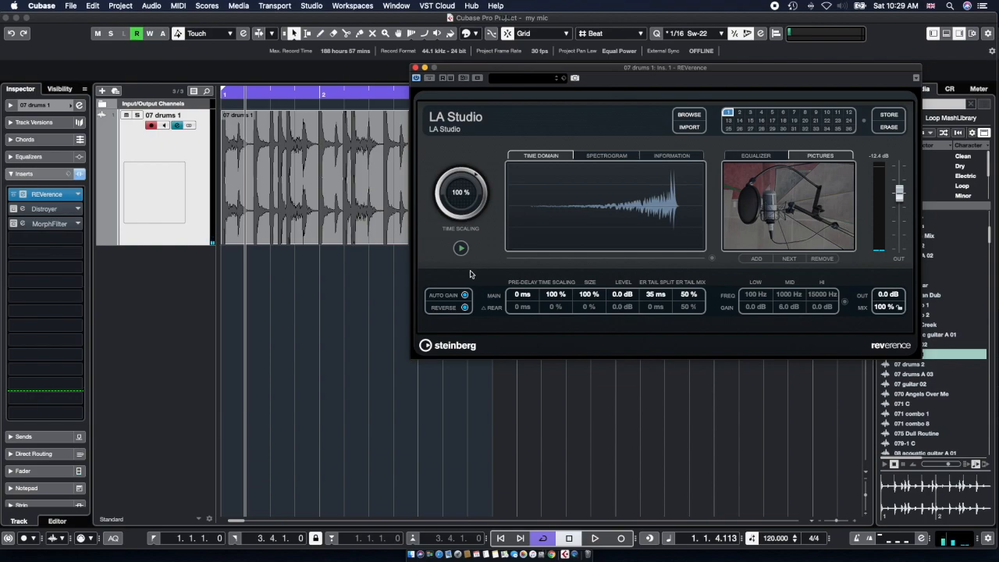
left_click(462, 248)
key("space")
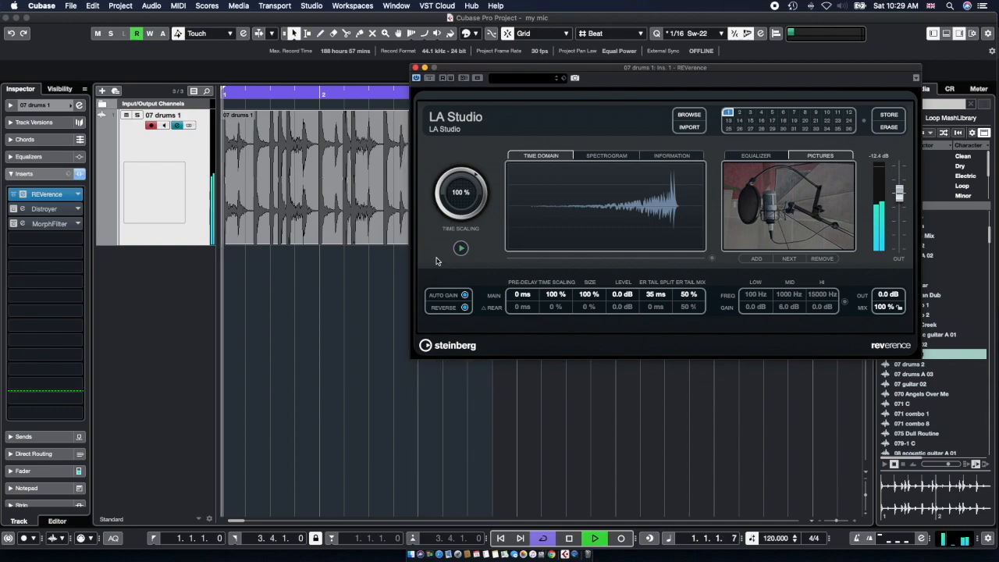
key("space")
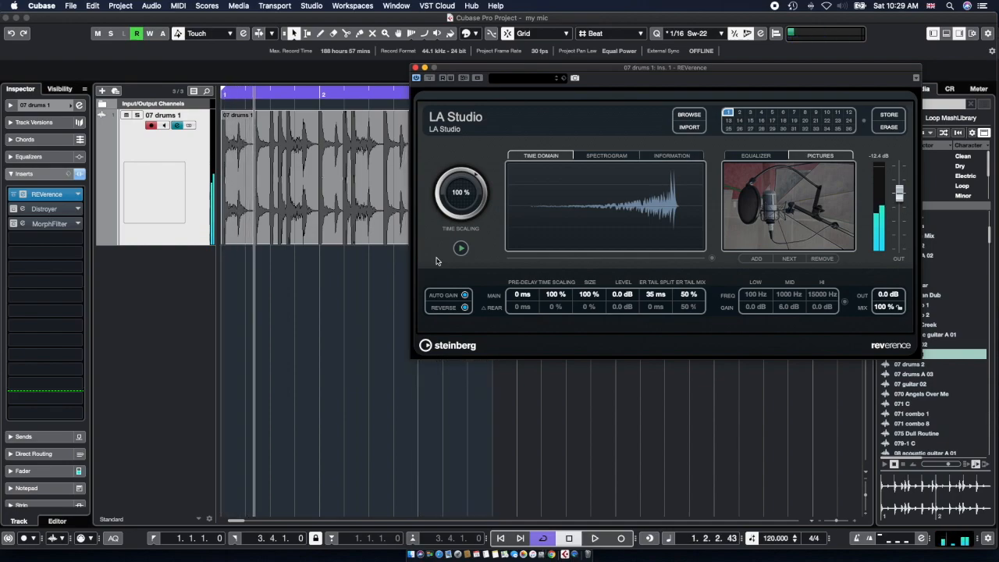
left_click(464, 307)
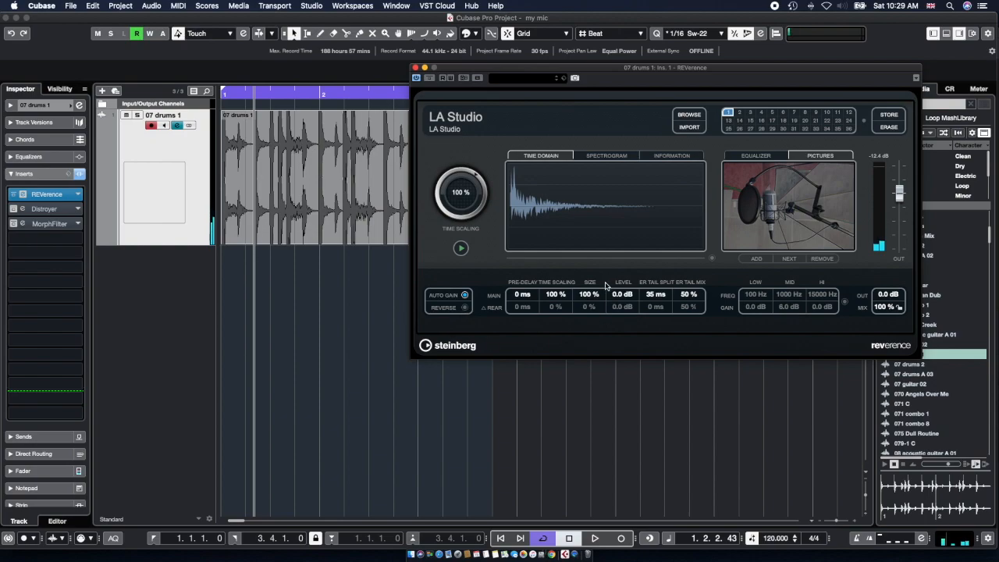
- Reduce REVerence's time scaling to 44 % and audition the drum loop
left_click_drag(469, 192, 434, 261)
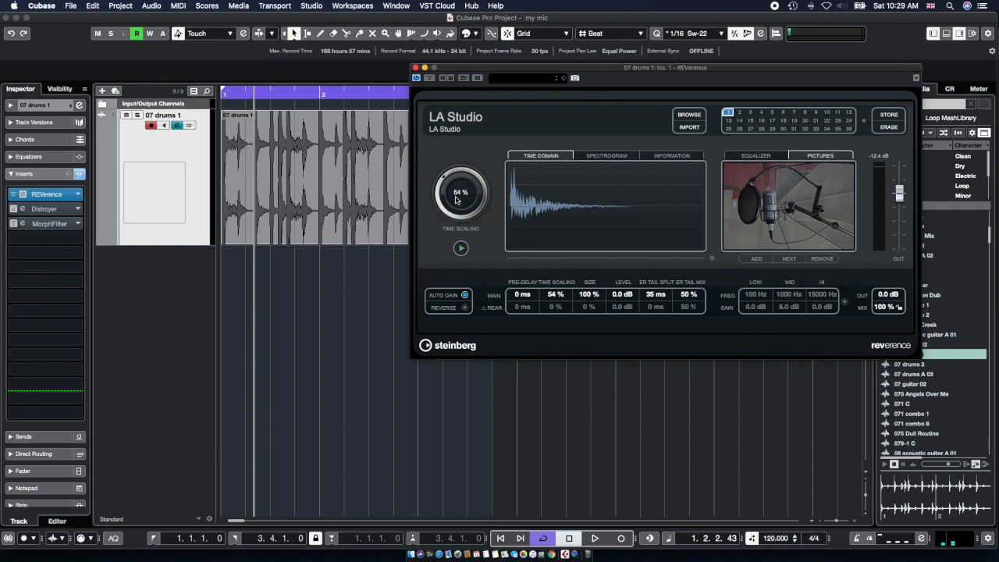
left_click_drag(456, 195, 450, 213)
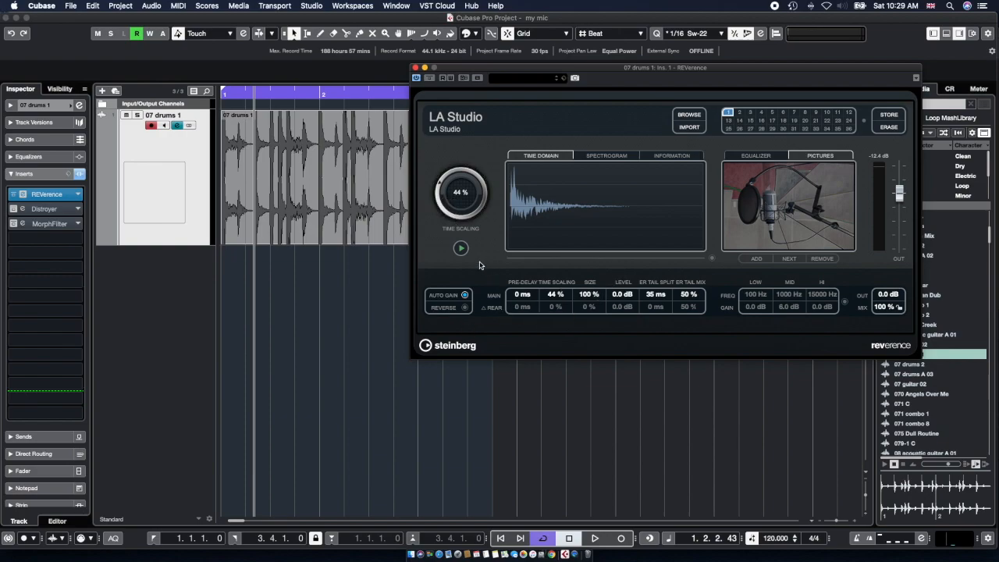
key("space")
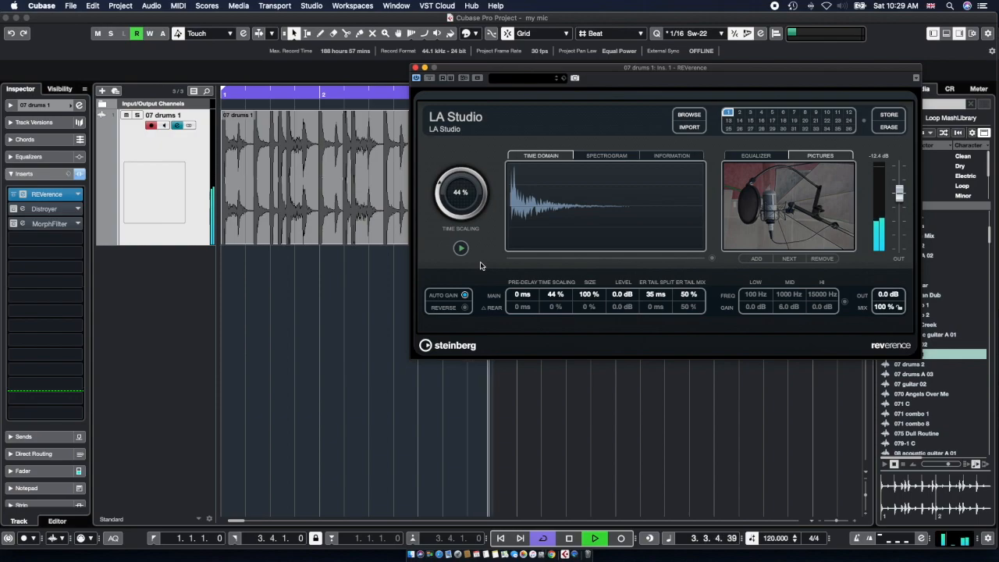
key("space")
- Reduce REVerence's main size to 27 % and audition the drum loop
left_click_drag(590, 295, 599, 375)
left_click_drag(587, 294, 585, 324)
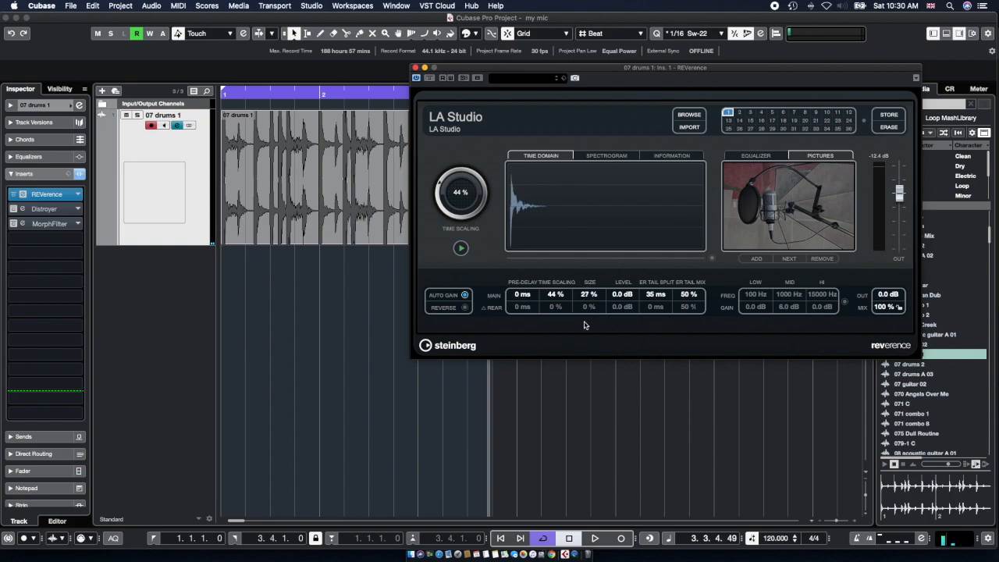
key("space")
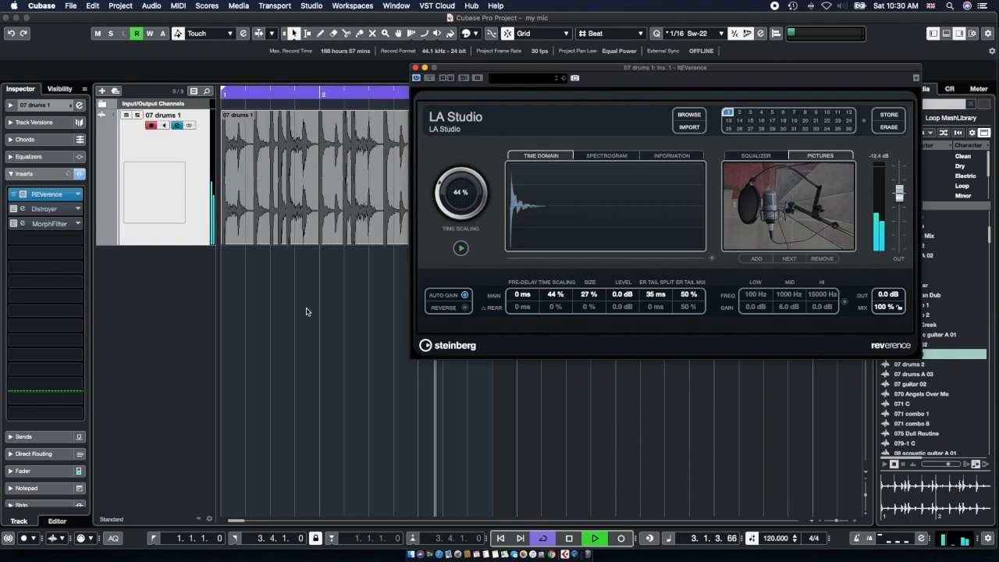
key("space")
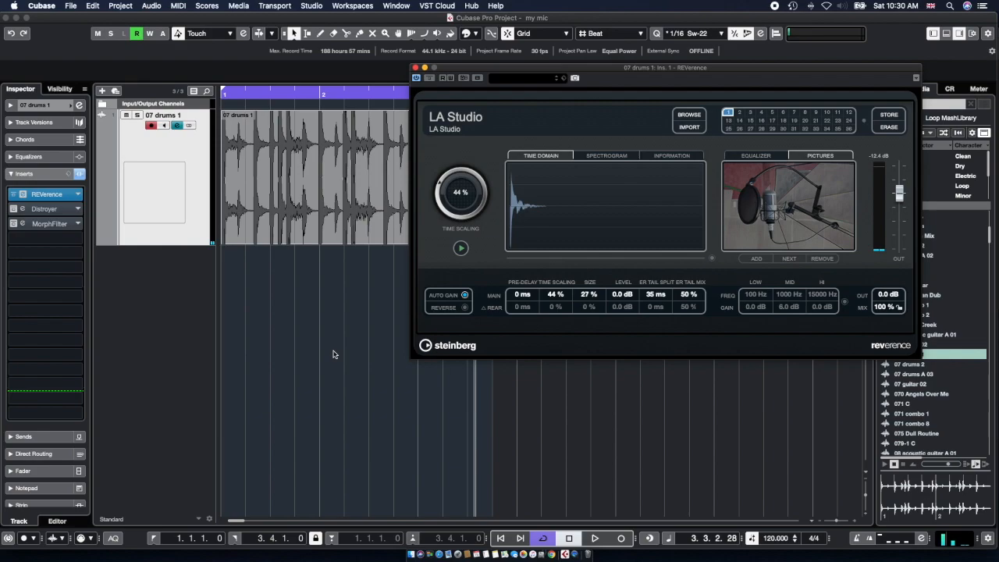
- Import Drumloop.wav from the Desktop as REVerence's impulse response and audition the drums through it, both forward and with Reverse enabled
left_click(689, 127)
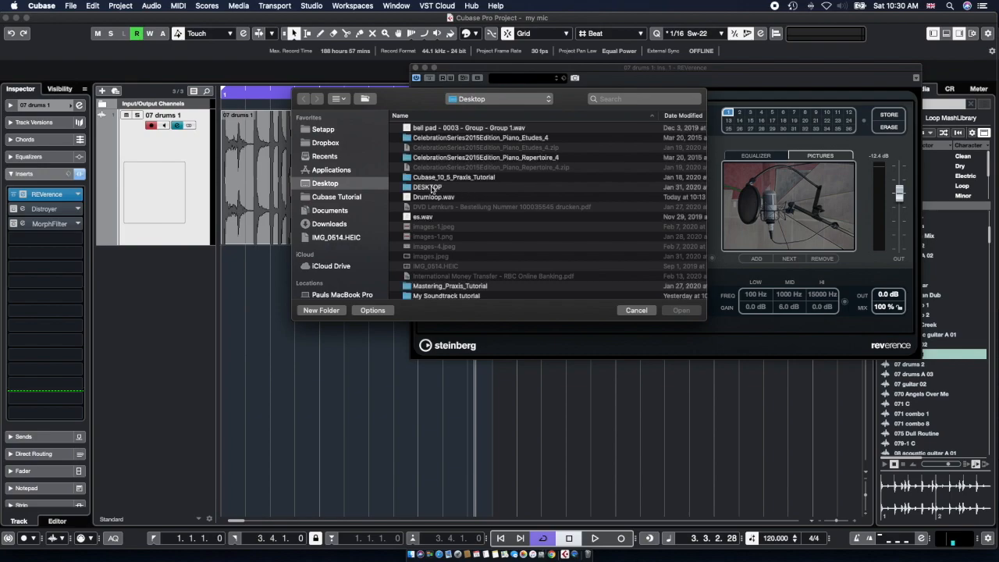
left_click(426, 197)
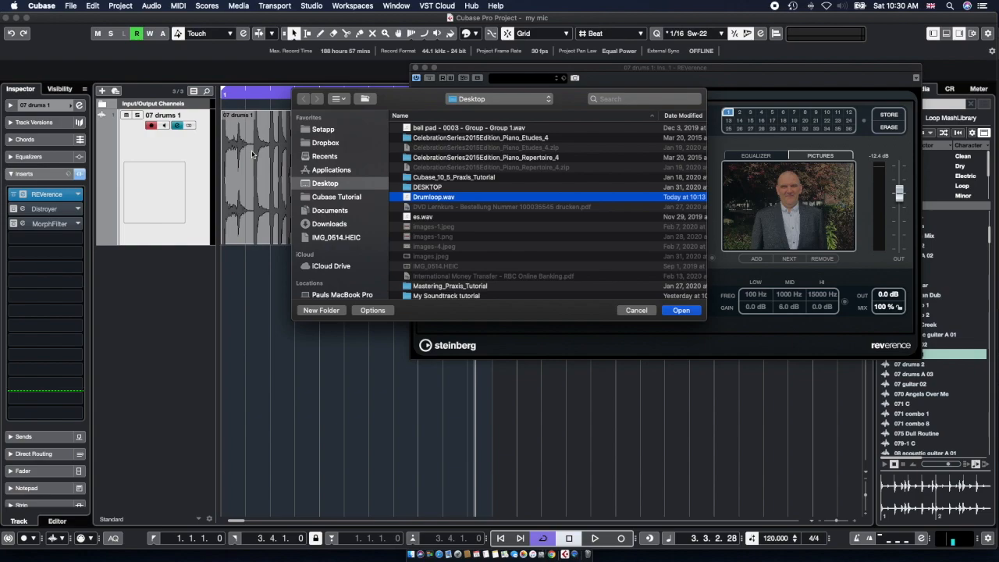
left_click(682, 310)
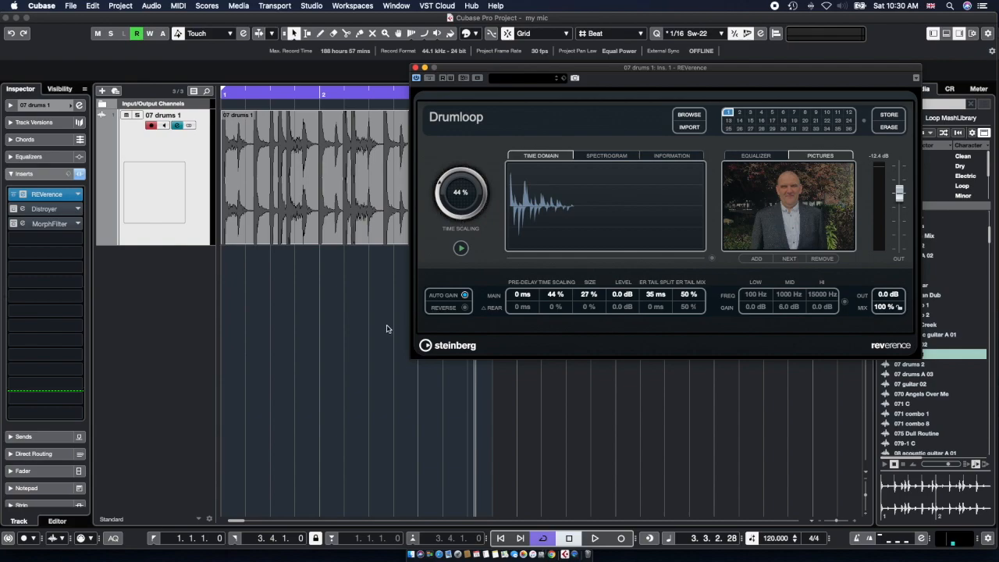
key("space")
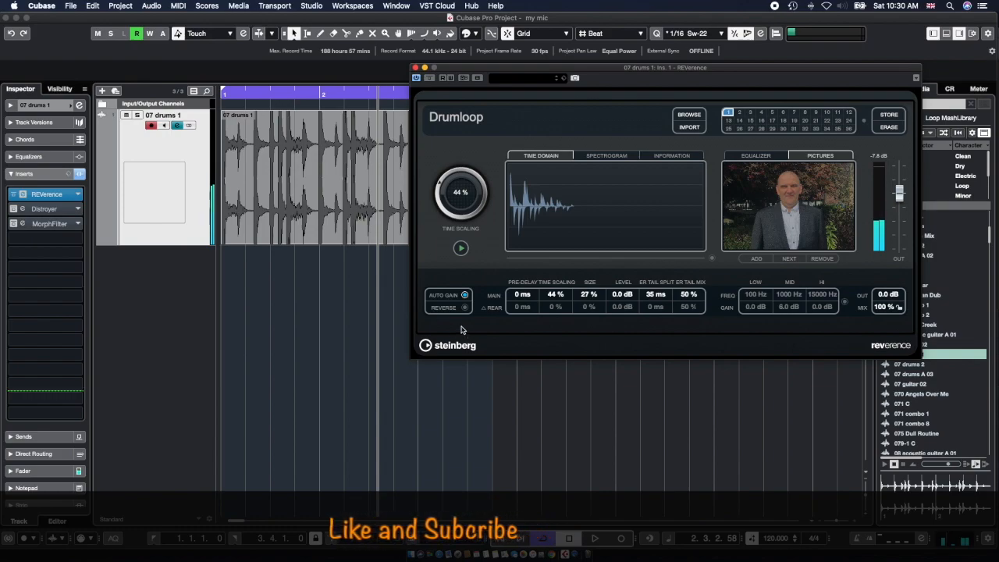
key("space")
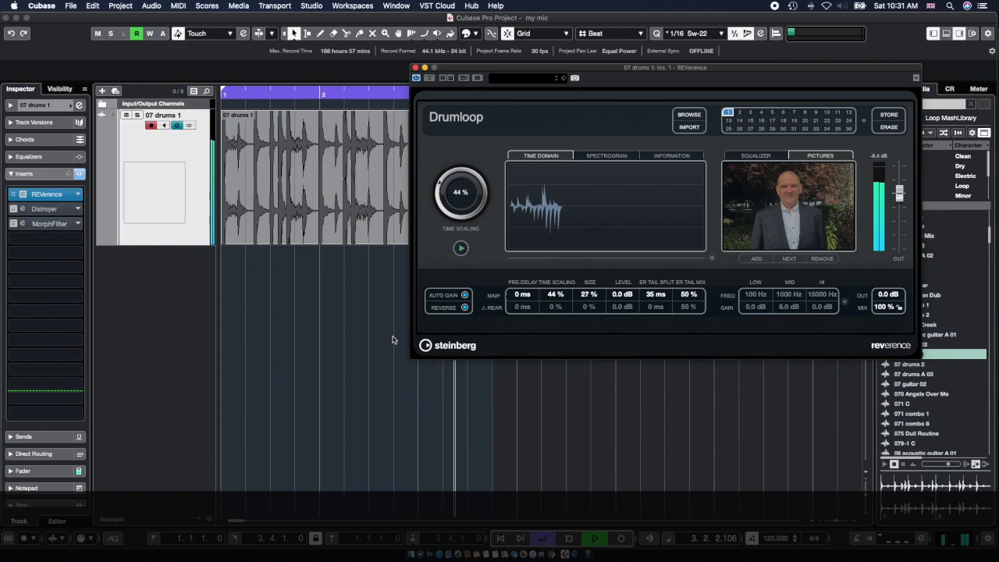
- Stop playback, activate the Distroyer insert on the drum track and load its Bitter Wide Sweet preset
key("space")
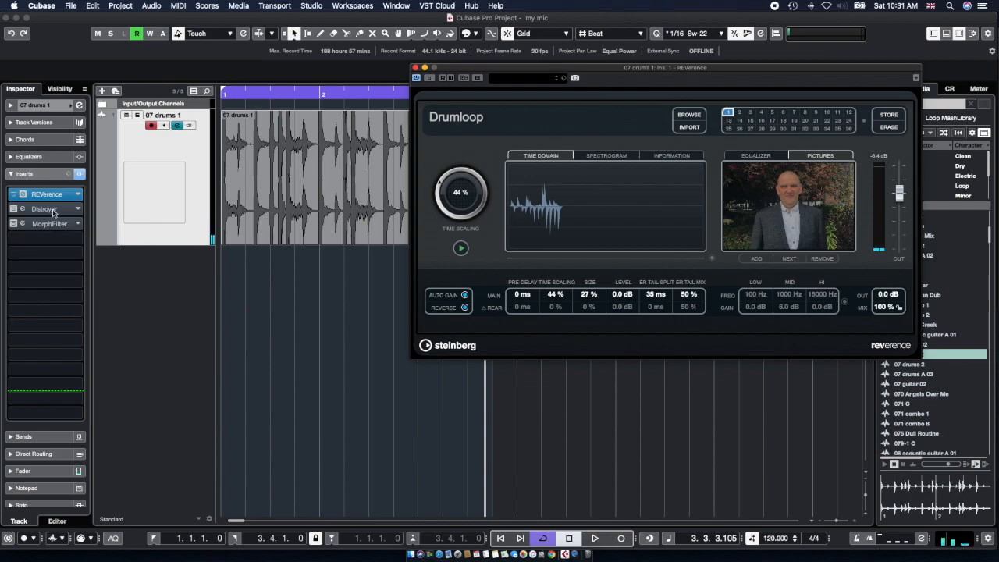
left_click(12, 210)
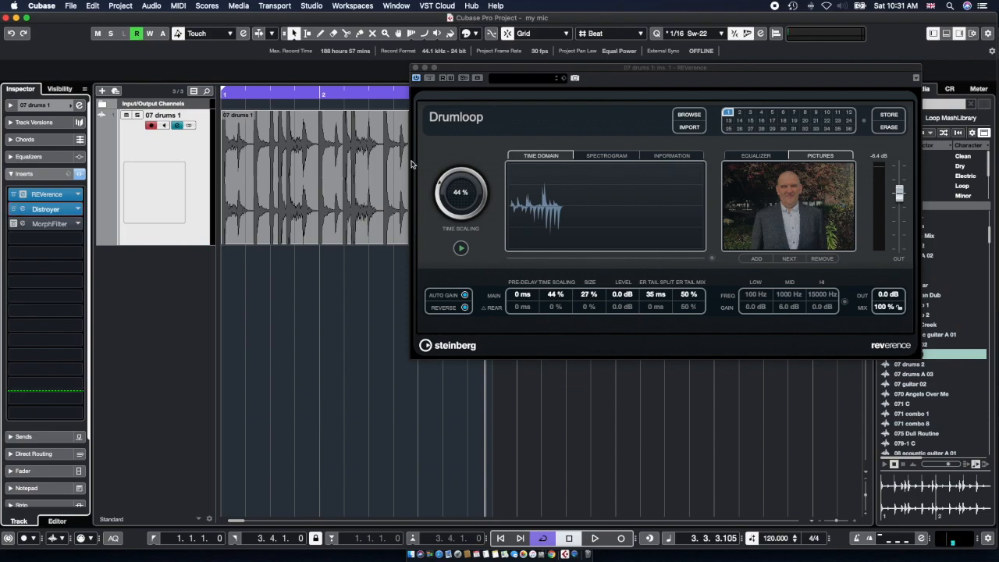
left_click(23, 210)
left_click_drag(642, 21, 282, 217)
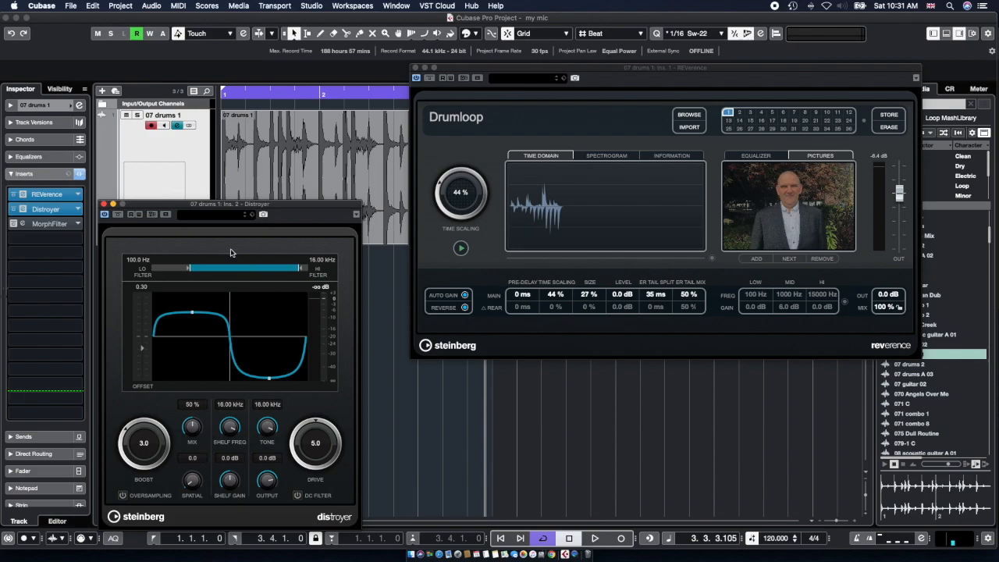
left_click(213, 216)
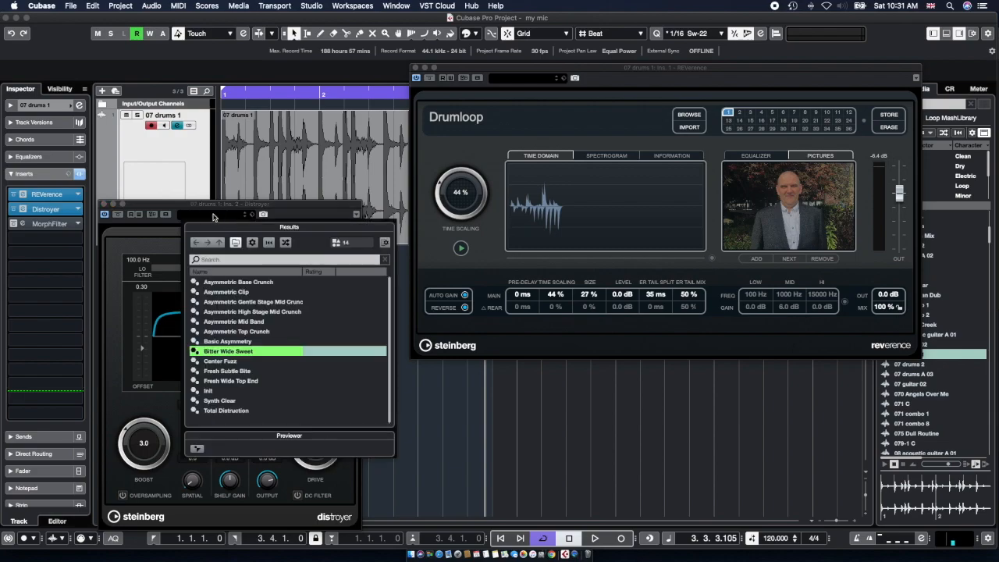
double_click(230, 353)
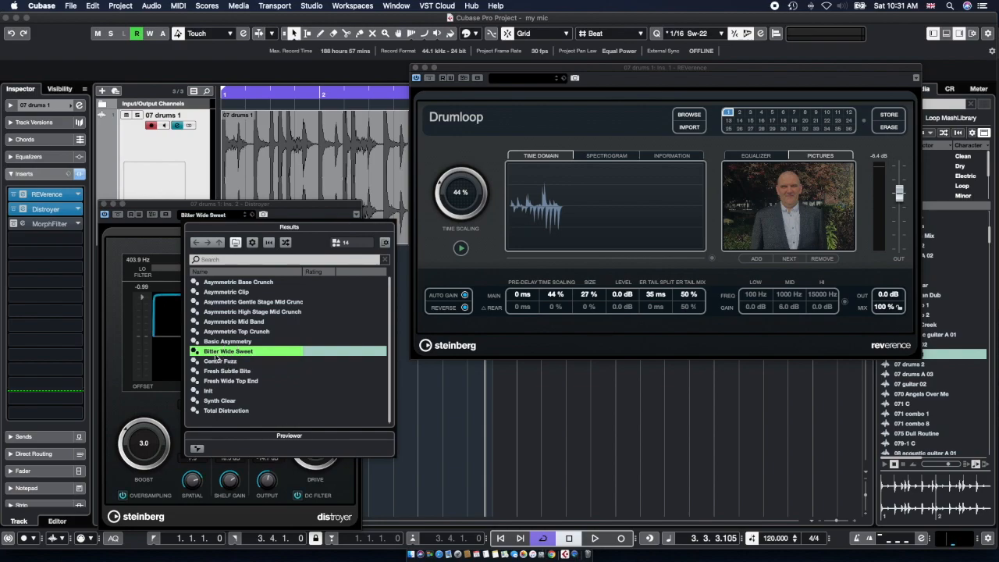
left_click(346, 204)
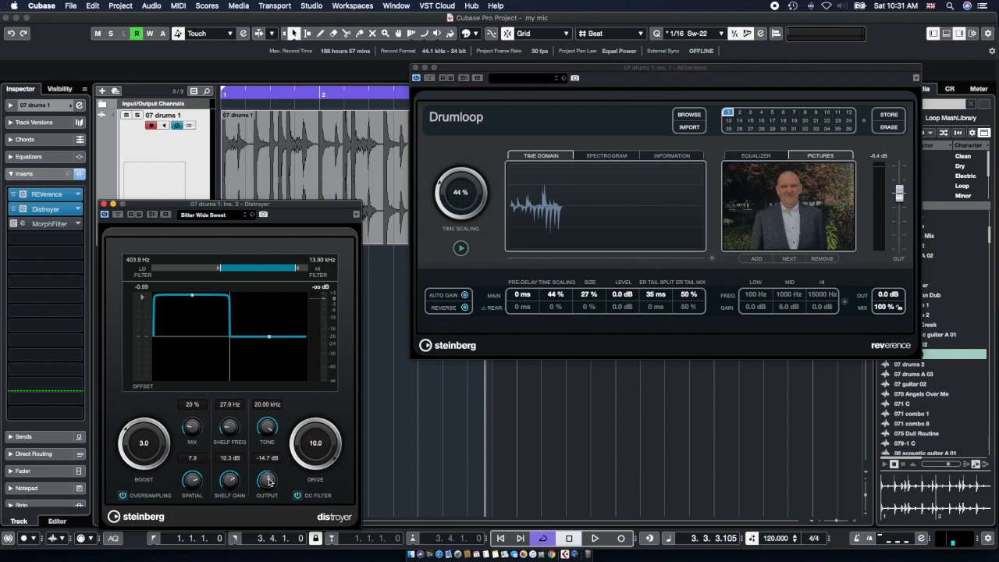
- Lower Distroyer's output to -26.1 dB while auditioning the drum loop
left_click_drag(269, 481, 251, 524)
key("space")
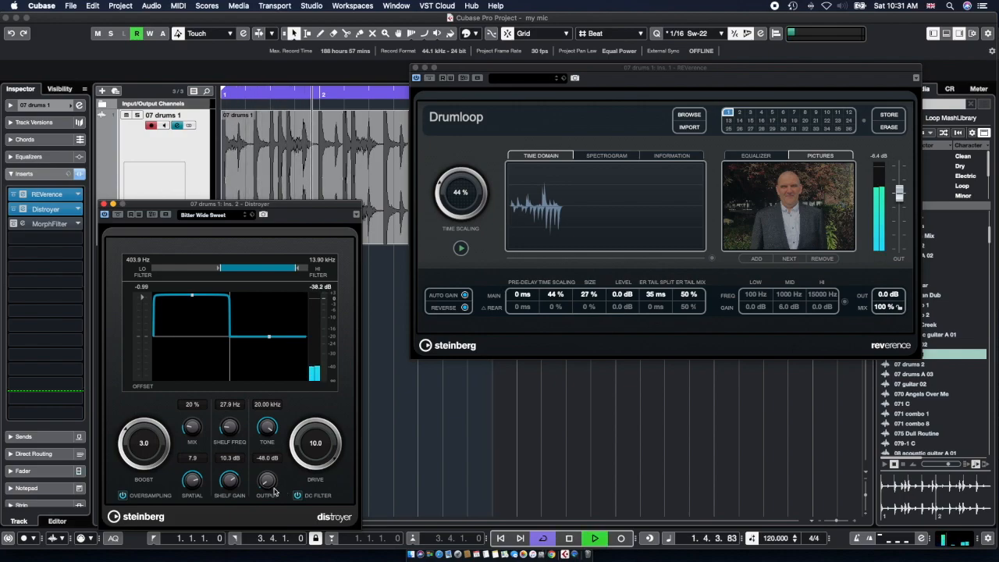
left_click_drag(271, 487, 271, 456)
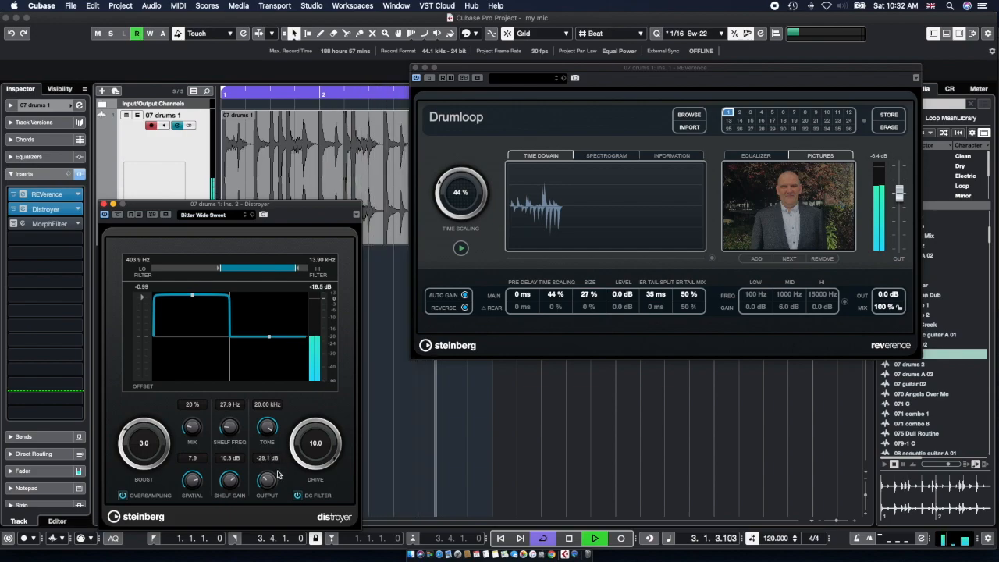
left_click_drag(267, 480, 267, 478)
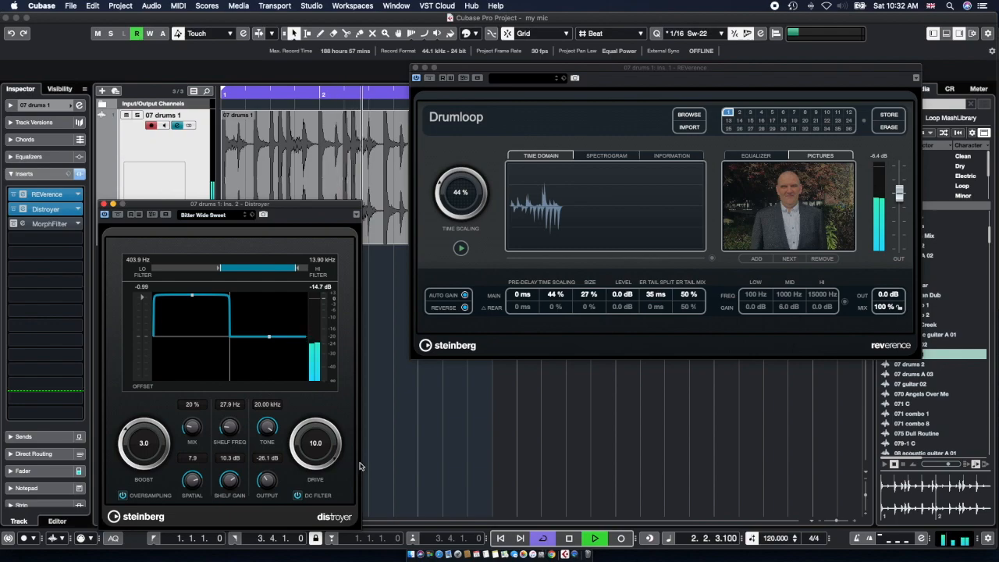
key("space")
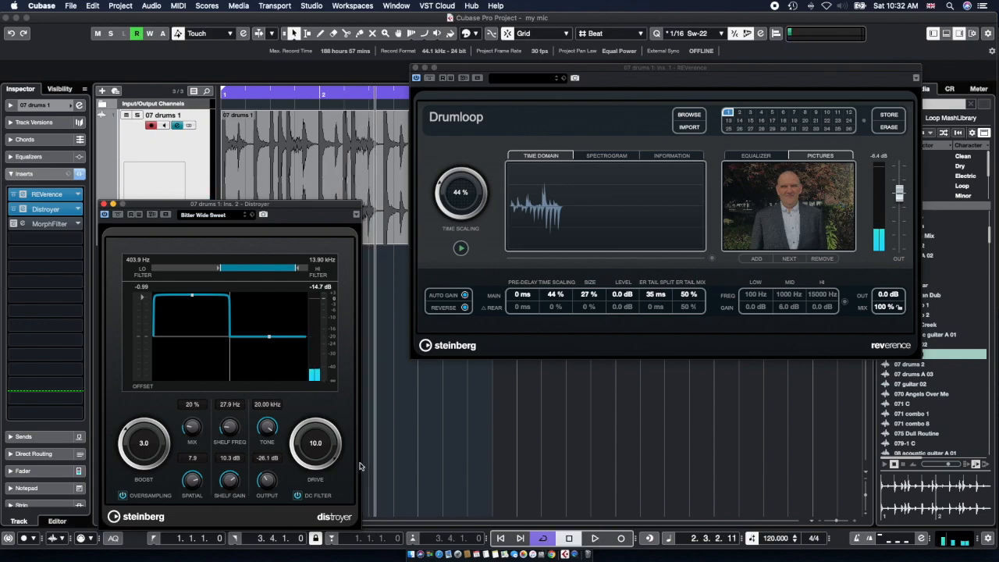
key("space")
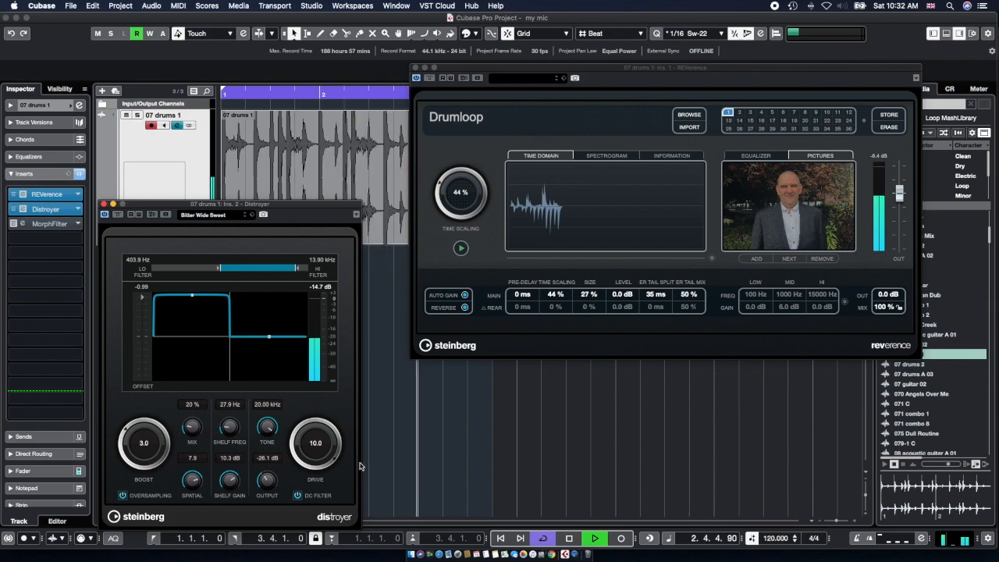
key("space")
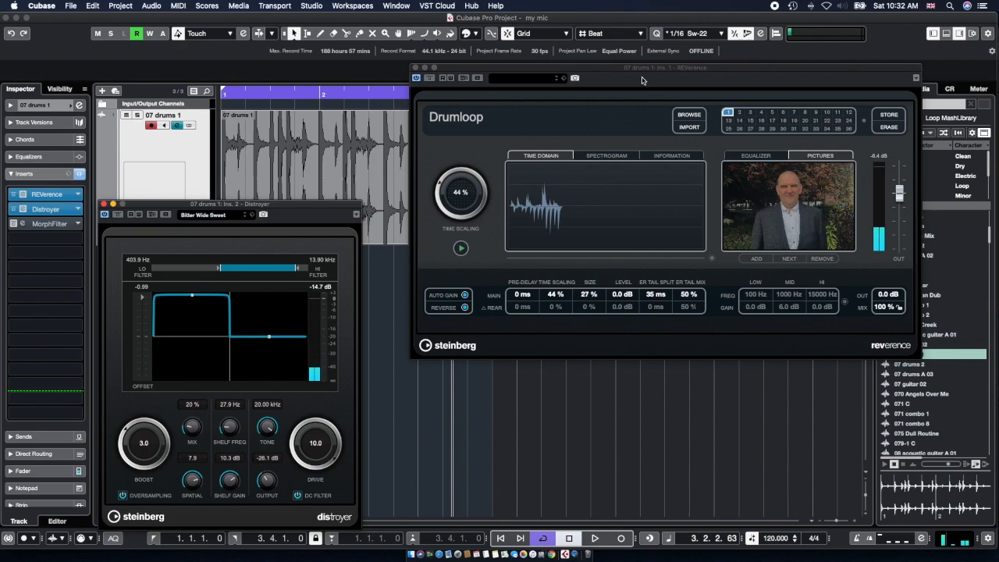
- Activate and open the MorphFilter insert, arranging the REVerence, Distroyer and MorphFilter windows side by side
left_click_drag(657, 69, 790, 18)
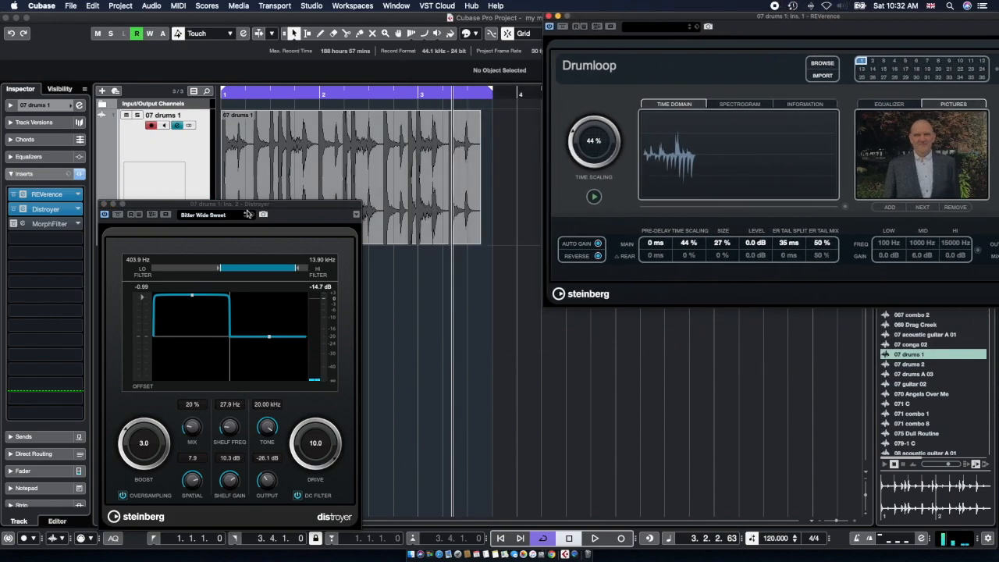
left_click_drag(247, 204, 211, 64)
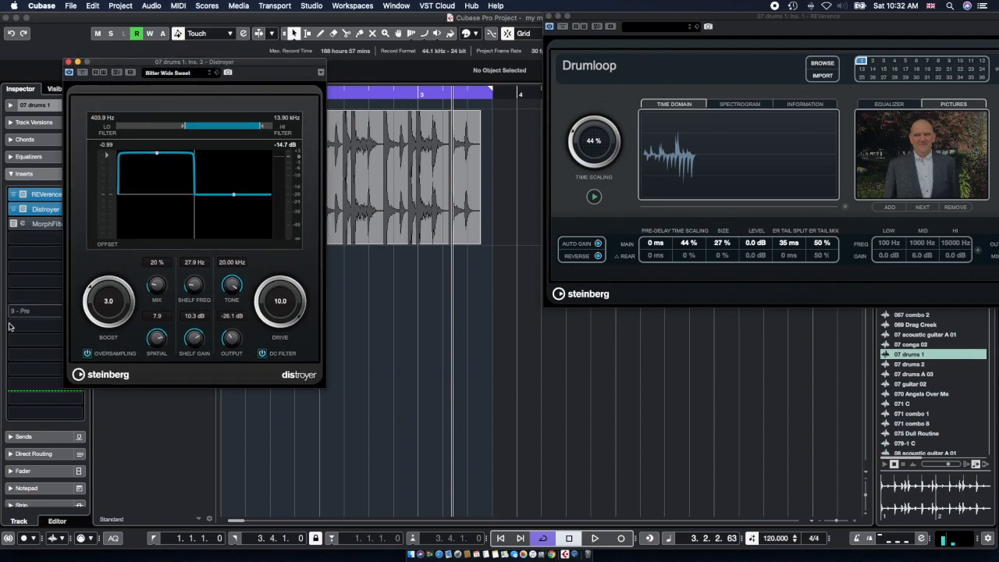
left_click(14, 225)
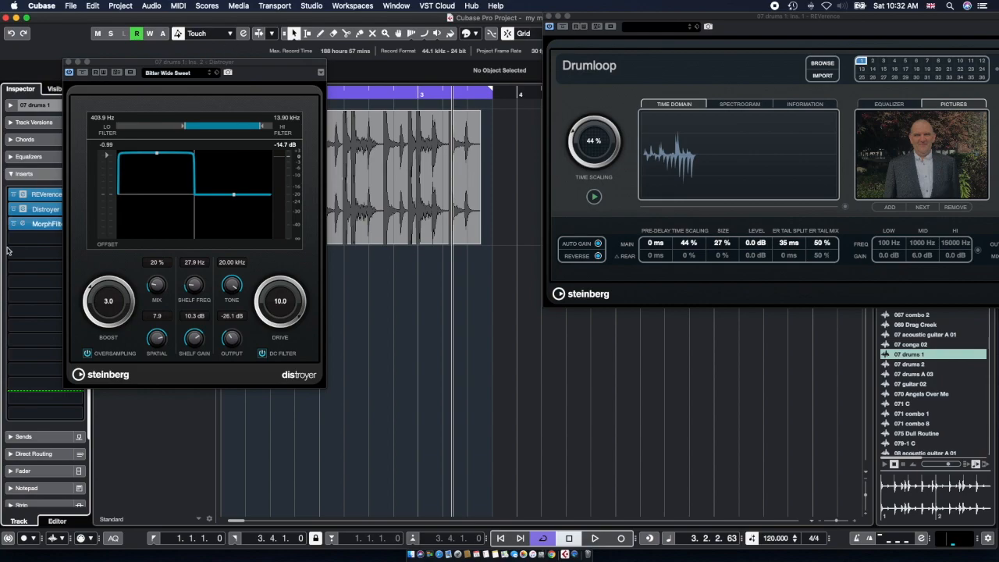
left_click(22, 224)
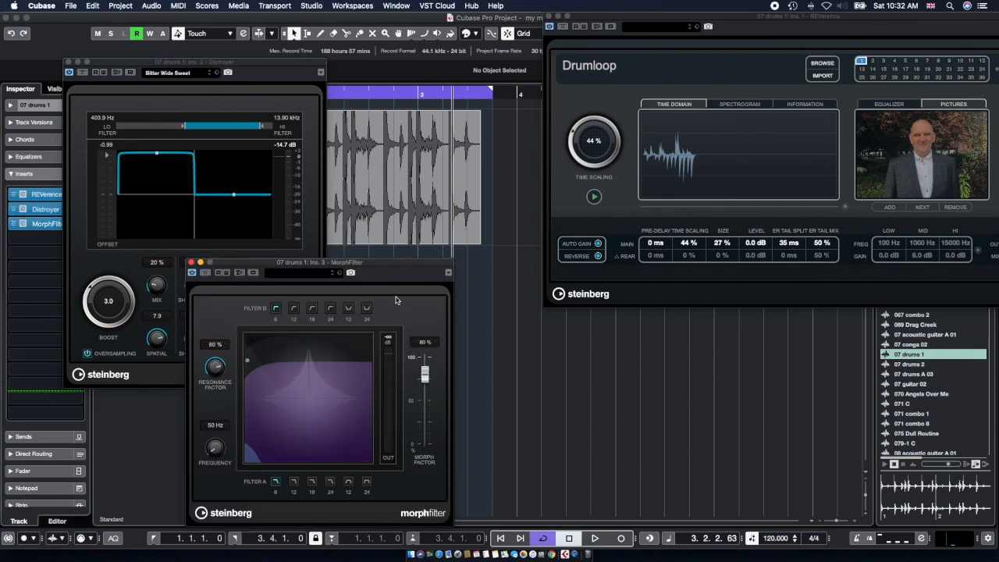
left_click_drag(389, 268, 541, 318)
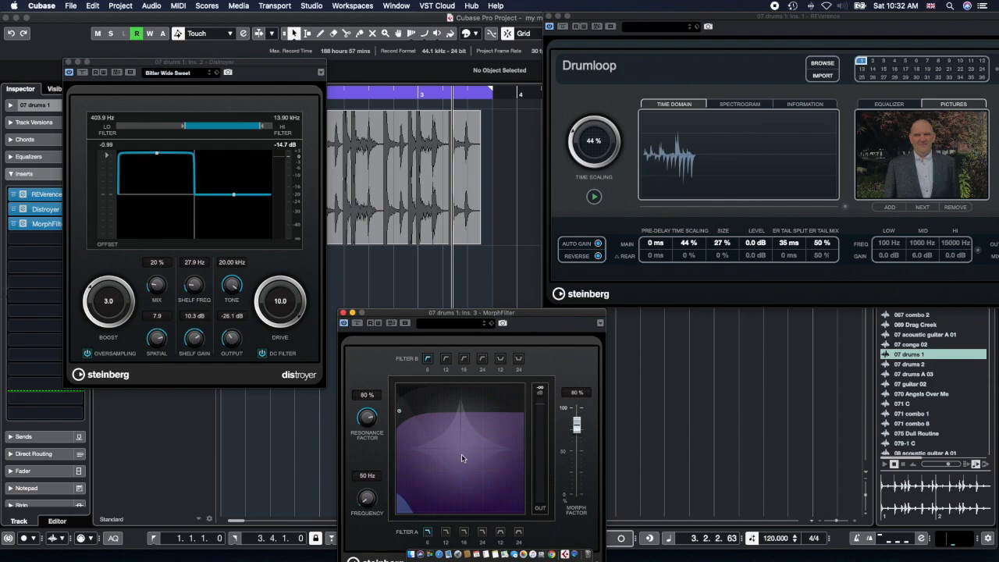
left_click_drag(471, 316, 471, 291)
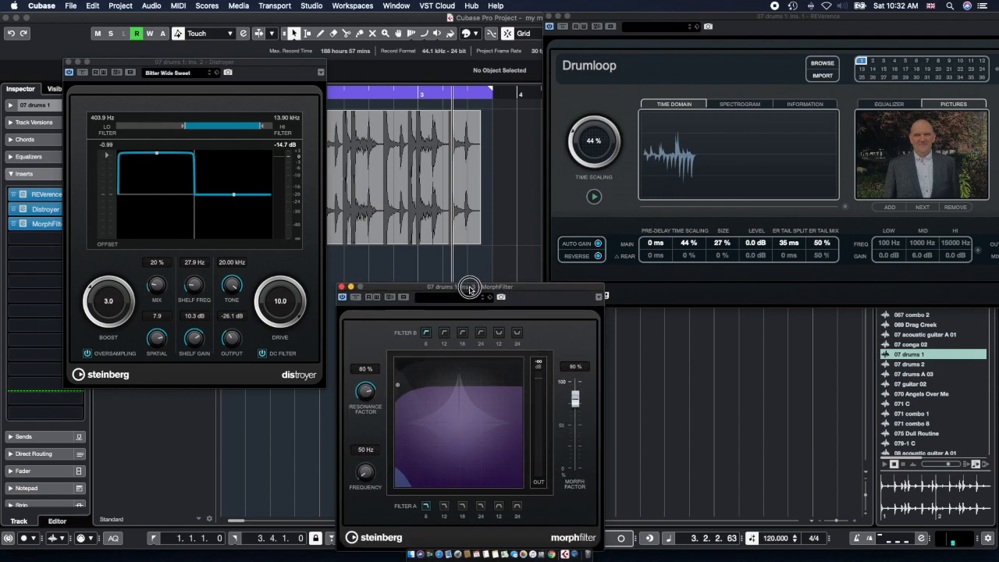
- Set MorphFilter's Filter B to 18 and Filter A to Band Pass 24, and move the morph point to 125 Hz and 39 % during playback
left_click(462, 335)
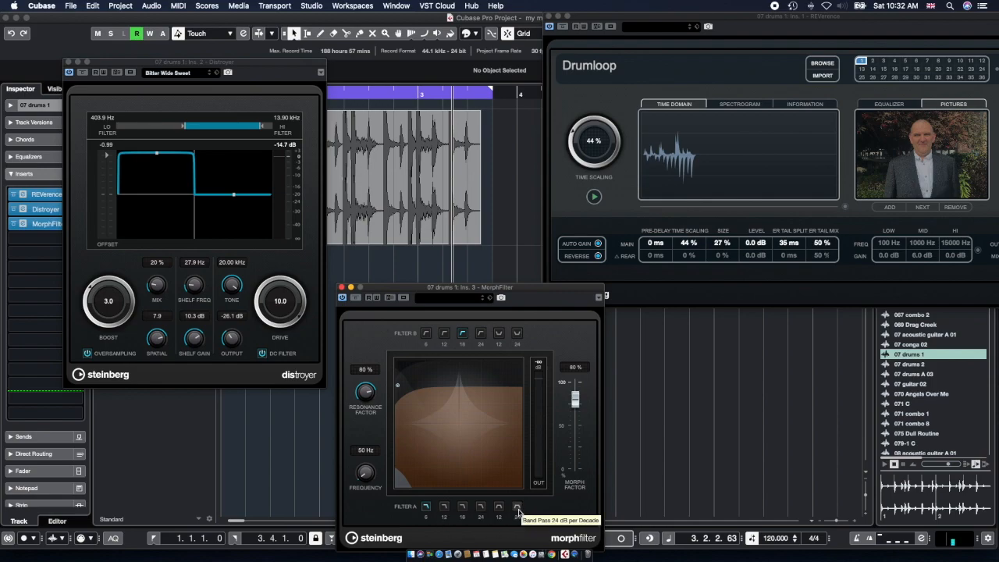
left_click(519, 510)
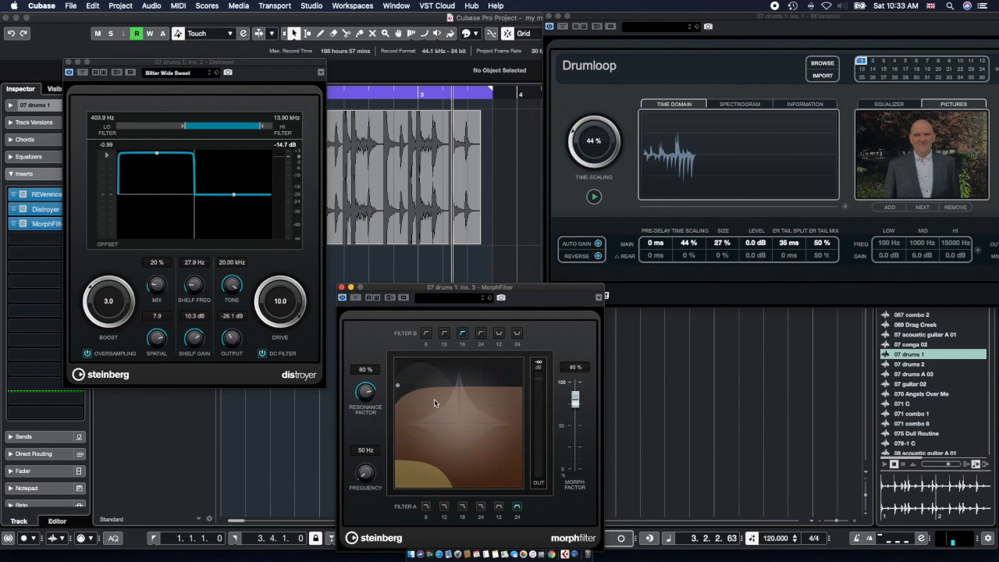
key("space")
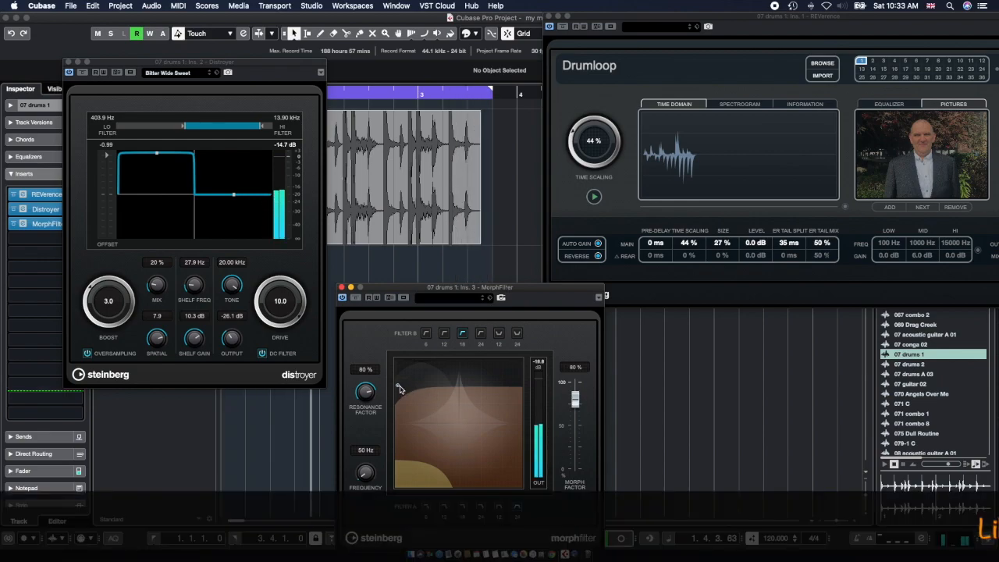
left_click_drag(398, 389, 434, 435)
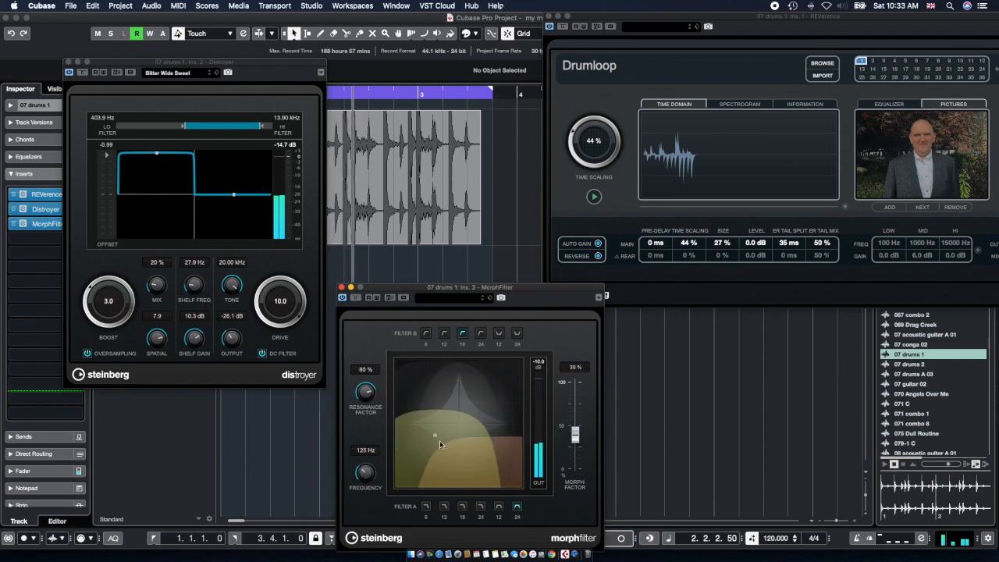
- Enable MorphFilter's automation read and write, and record frequency and morph factor movements over the drum loop from the project start
left_click(370, 302)
left_click(377, 298)
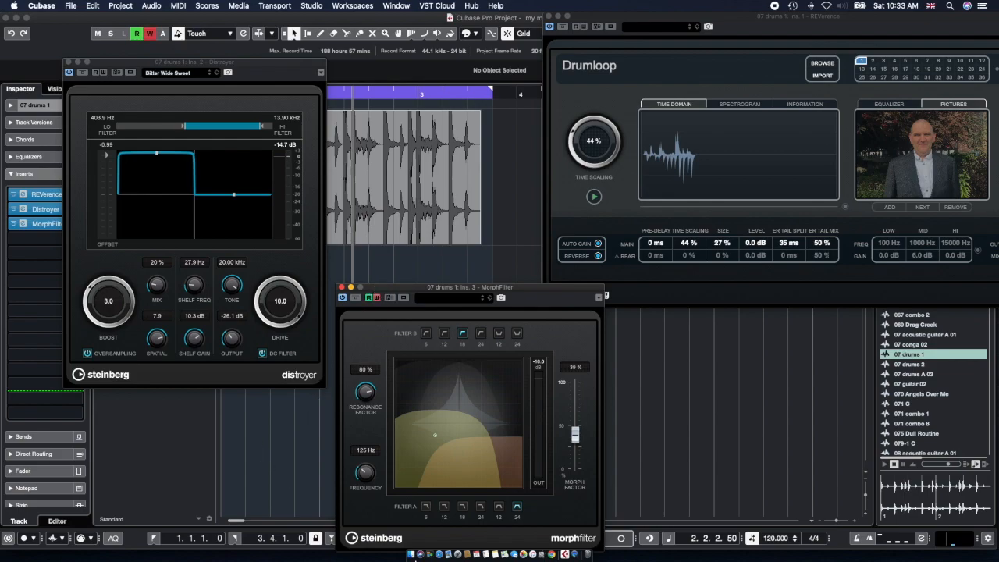
left_click(155, 538)
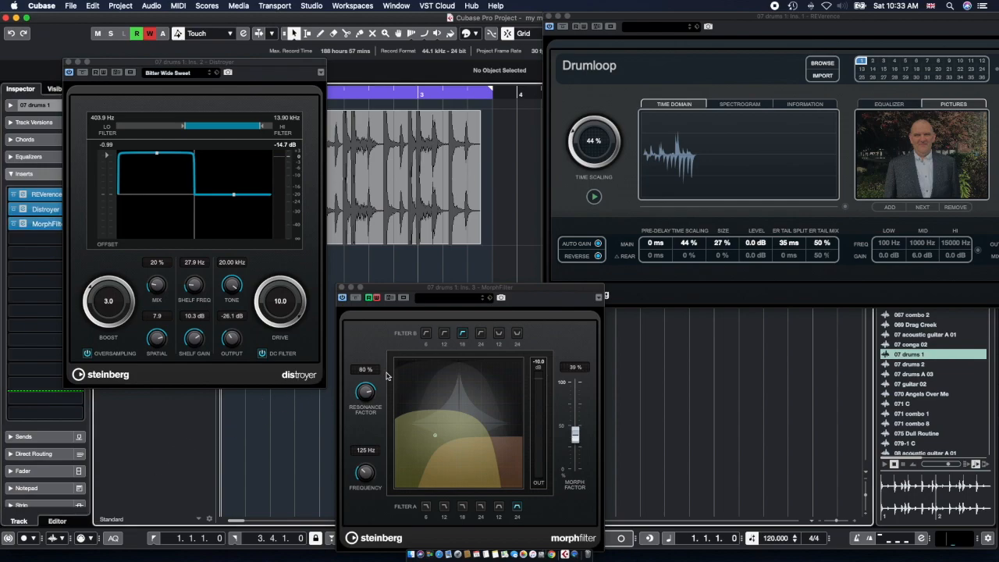
left_click_drag(390, 377, 434, 437)
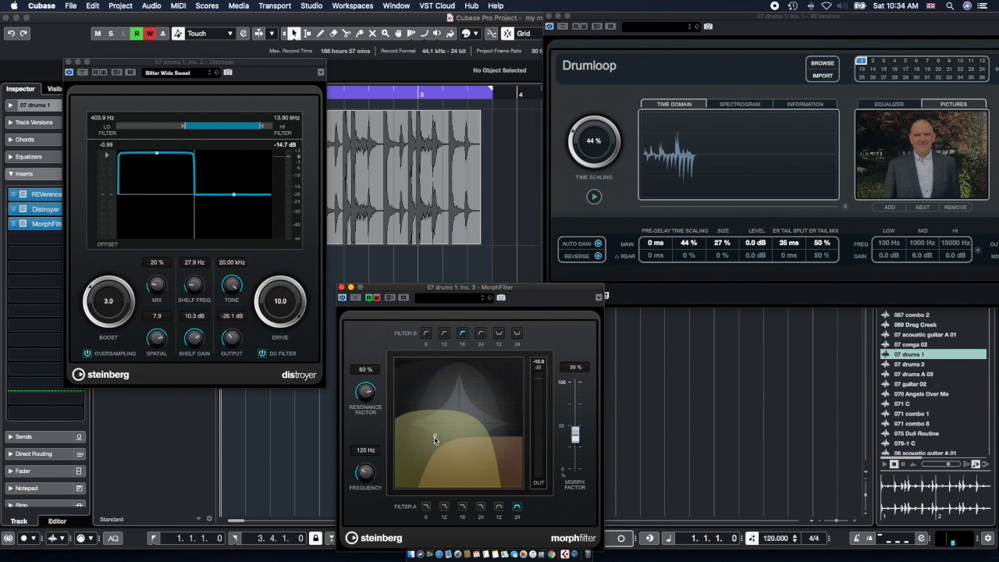
left_click_drag(434, 437, 455, 378)
key("space")
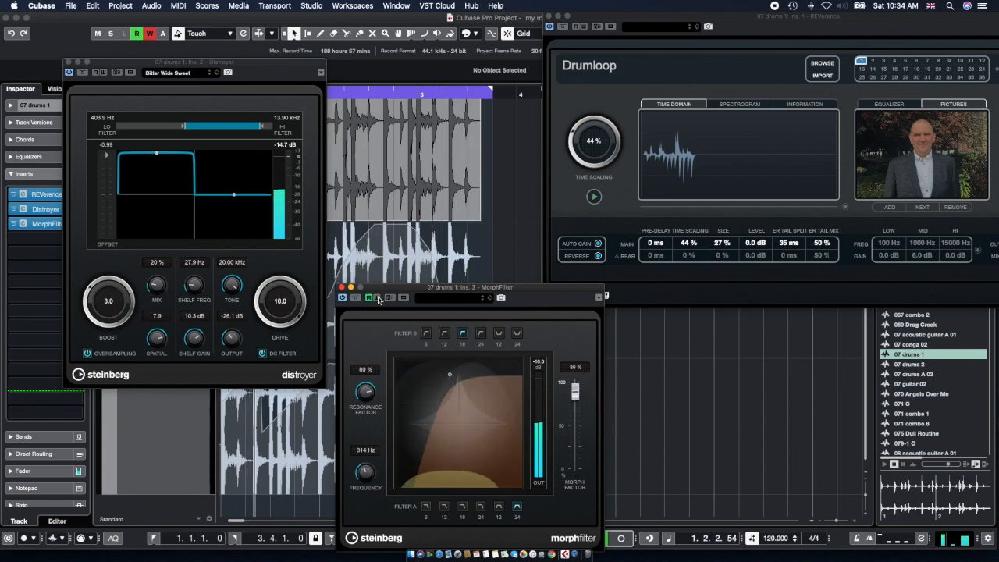
- Move the effect windows off the automation lanes and redraw MorphFilter's frequency curve freehand across bar 1 with the Draw tool
left_click_drag(445, 289, 728, 314)
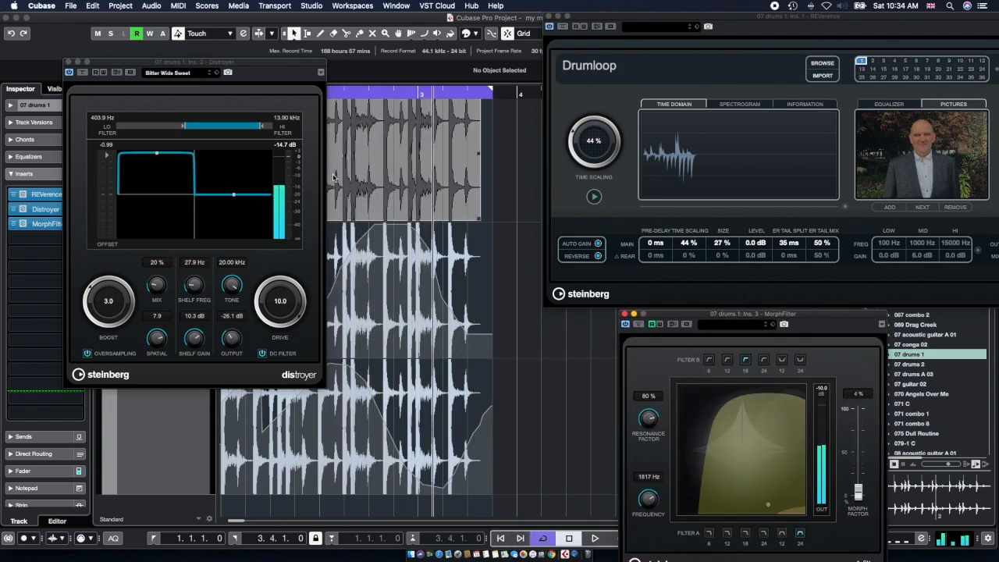
left_click_drag(104, 64, 424, 58)
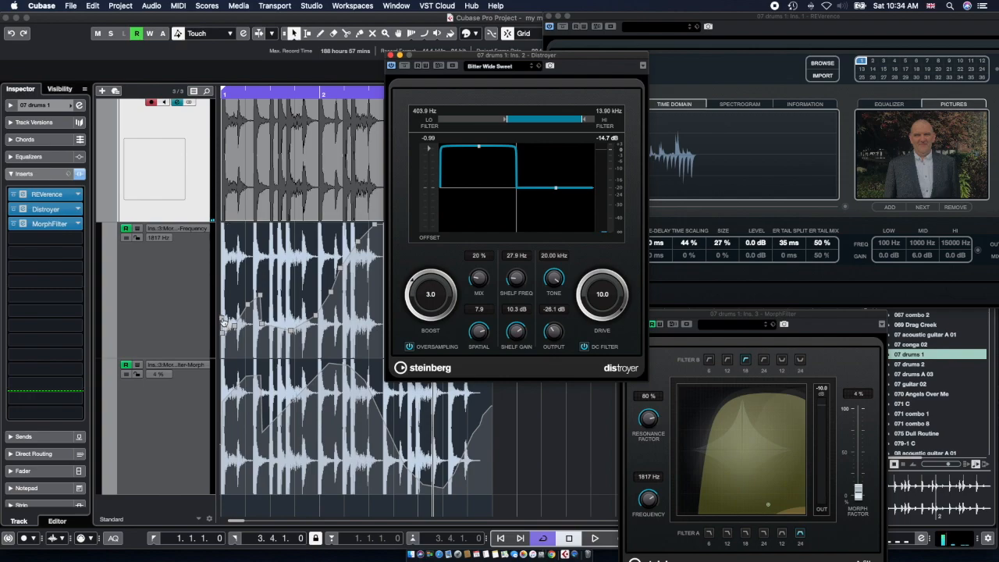
left_click(321, 33)
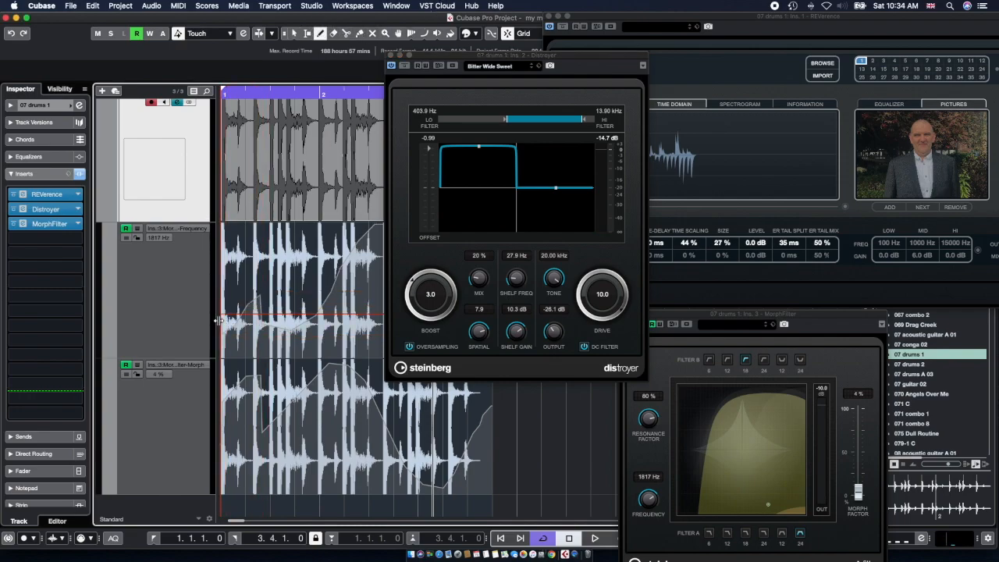
mouse_move(223, 319)
left_mouse_down()
mouse_move(290, 259)
mouse_move(307, 312)
mouse_move(320, 315)
left_mouse_up()
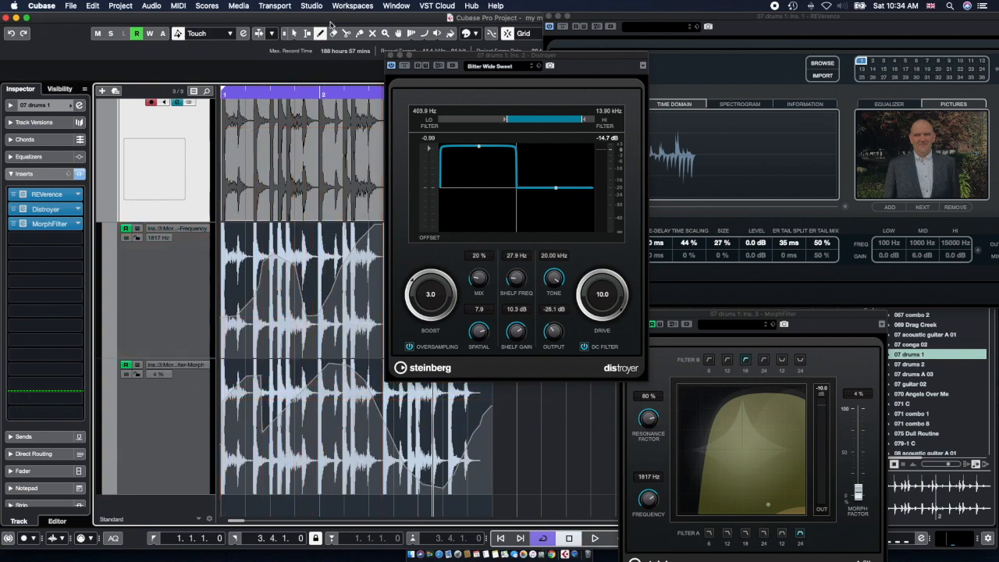
left_click(294, 33)
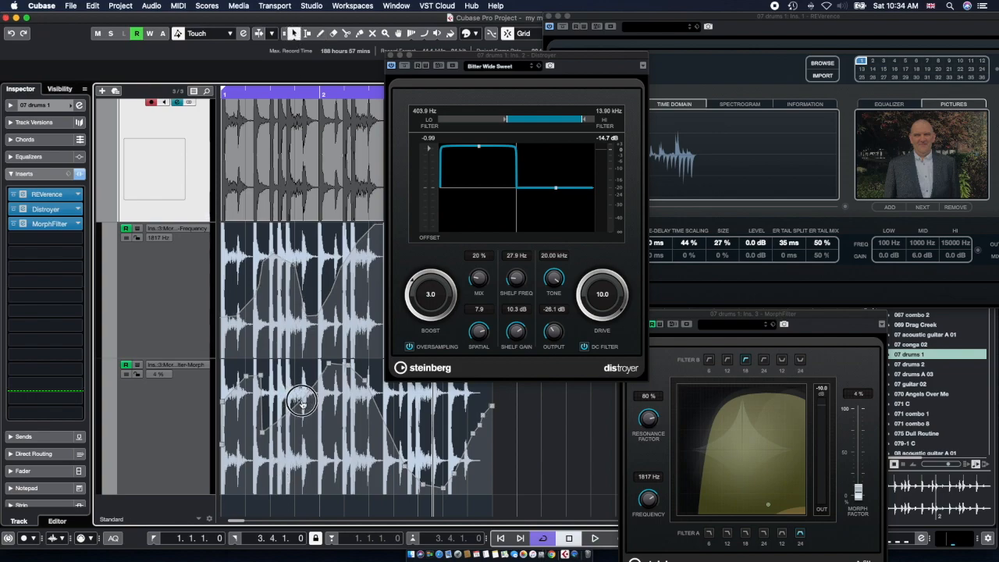
left_click(375, 428)
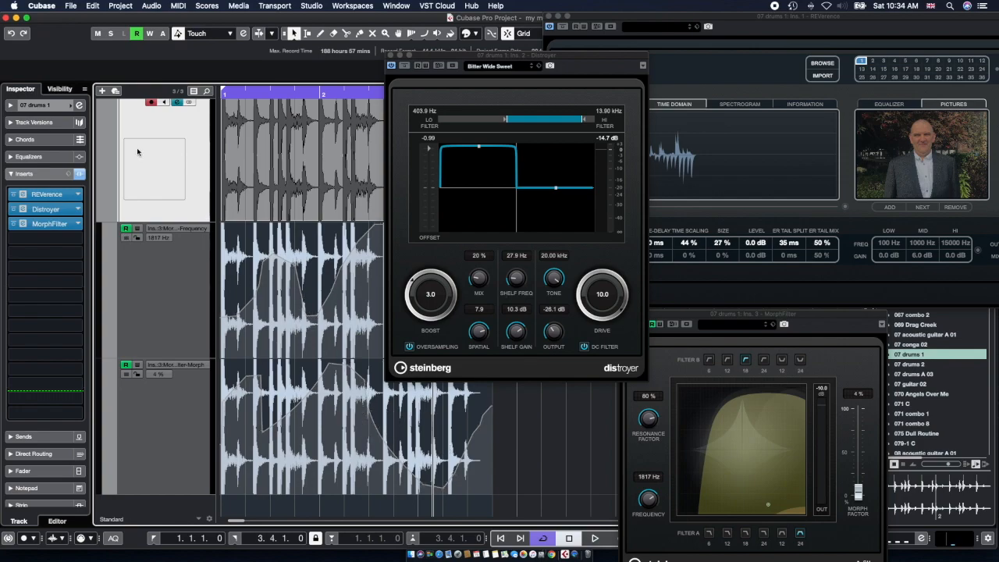
- Color the drum track orange and close the Distroyer window
scroll(109, 173, "up", 1)
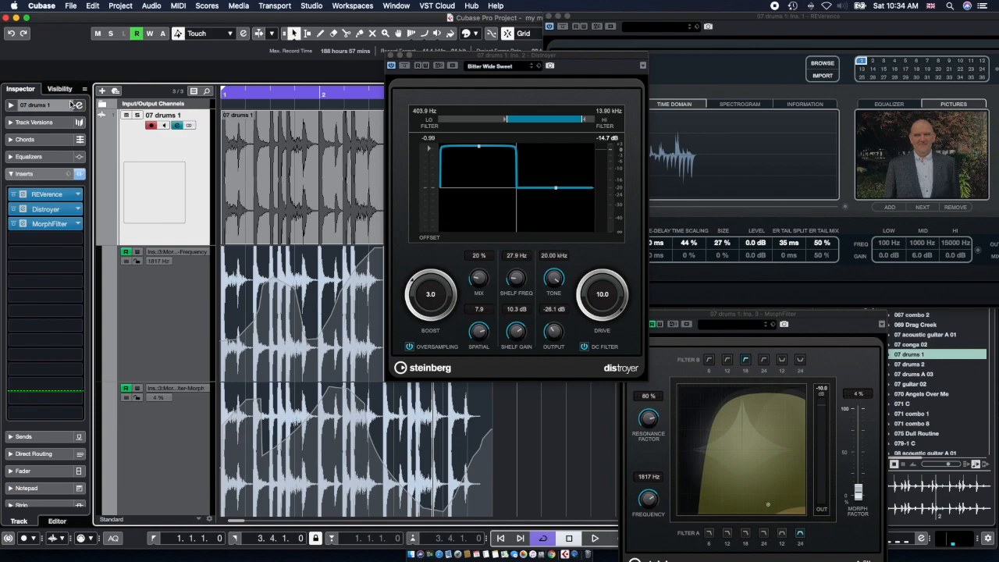
left_click(75, 105)
left_click(96, 137)
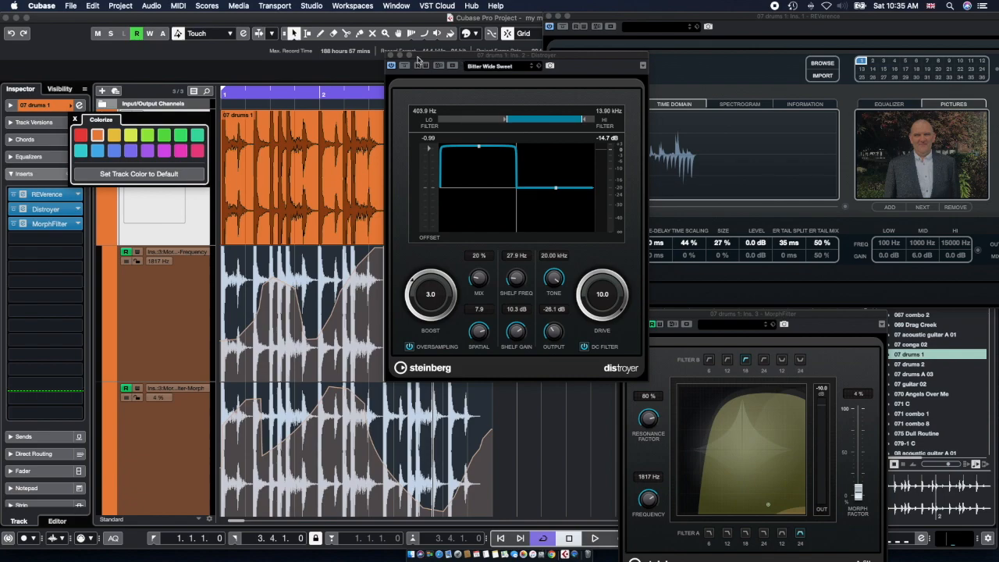
left_click_drag(483, 60, 116, 35)
left_click(25, 34)
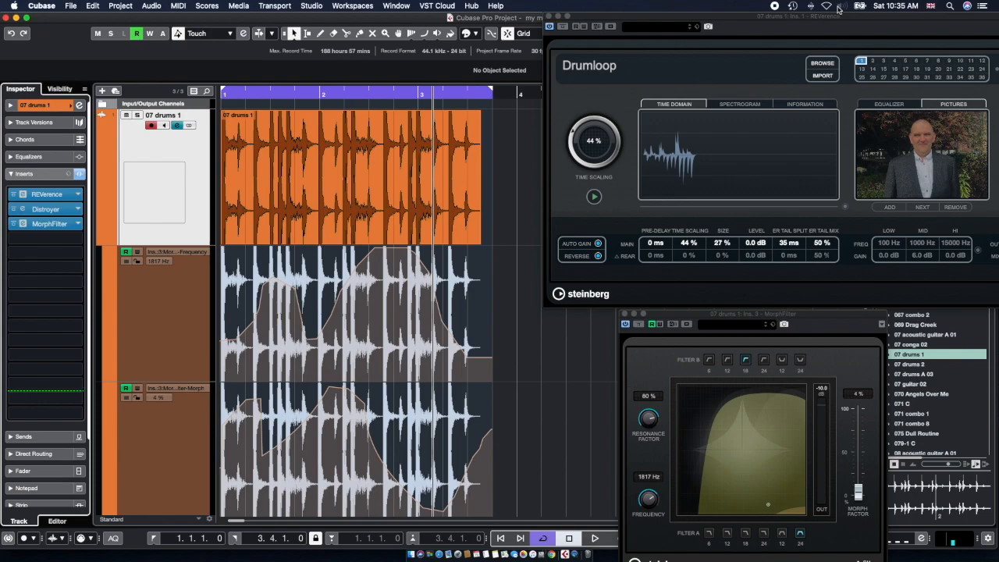
- Move the REVerence window fully into view and, during playback, set MorphFilter's Filter B to Band Rejection 12 and Filter A to Low Pass 6
left_click_drag(806, 21, 722, 15)
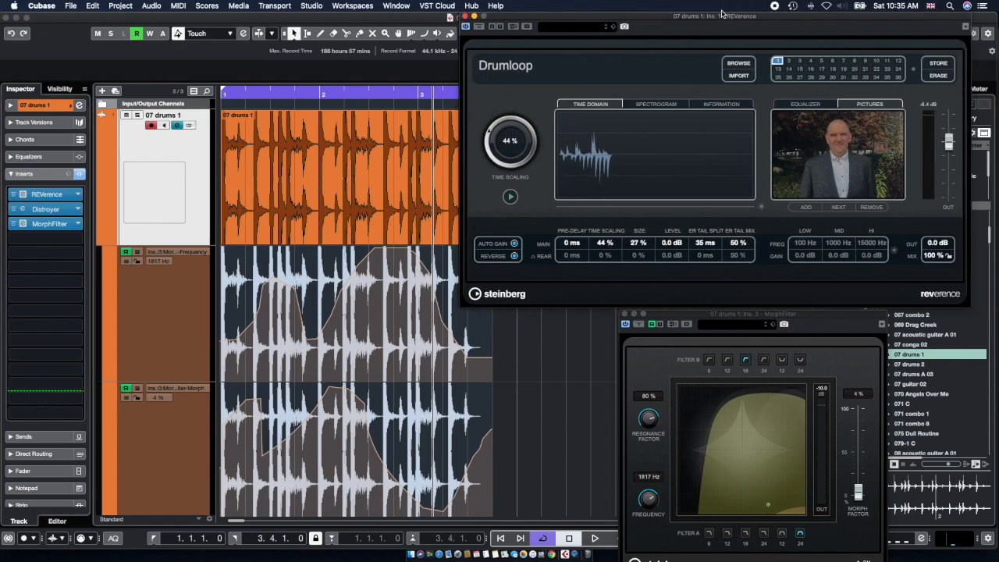
key("space")
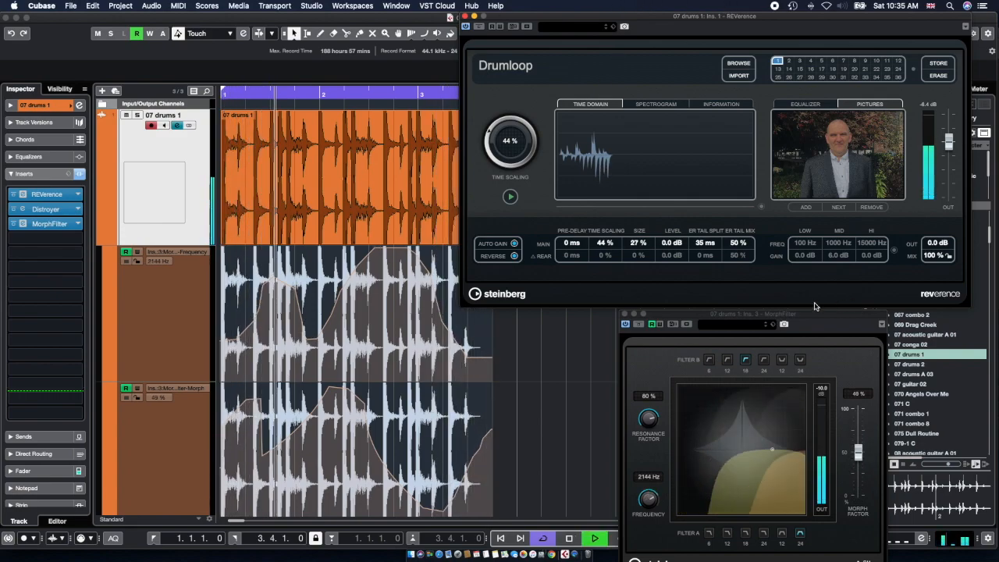
left_click(782, 364)
left_click(781, 361)
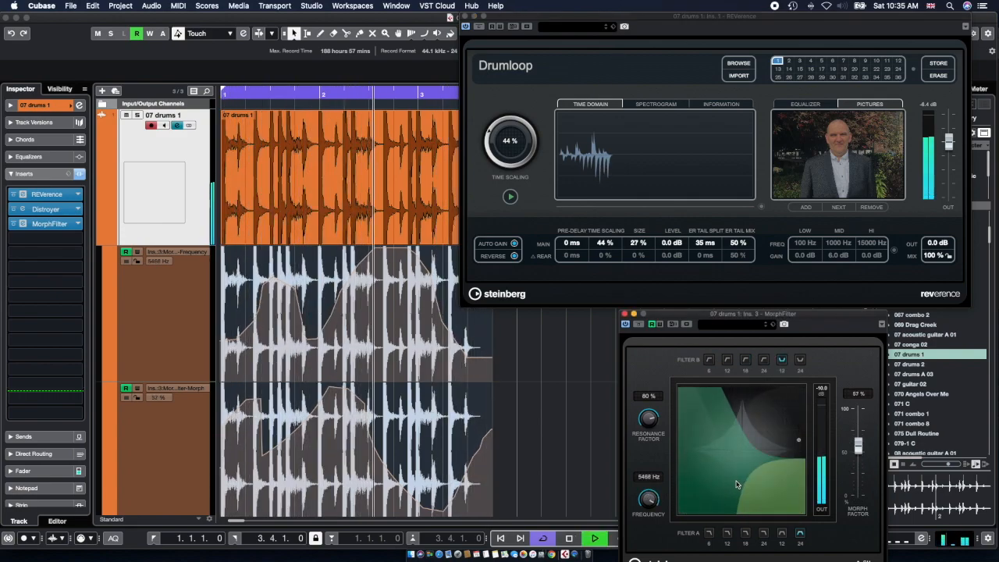
left_click(709, 533)
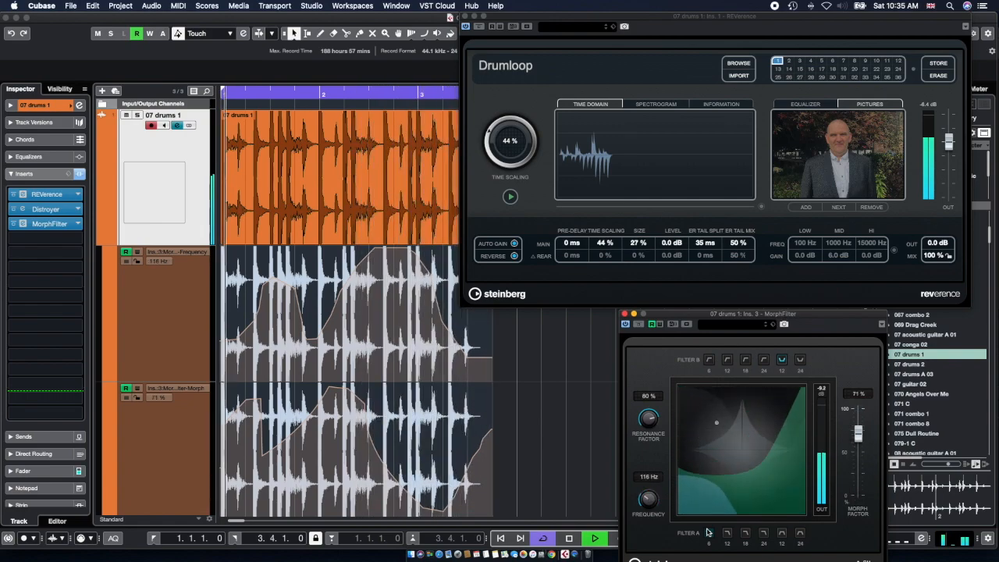
key("space")
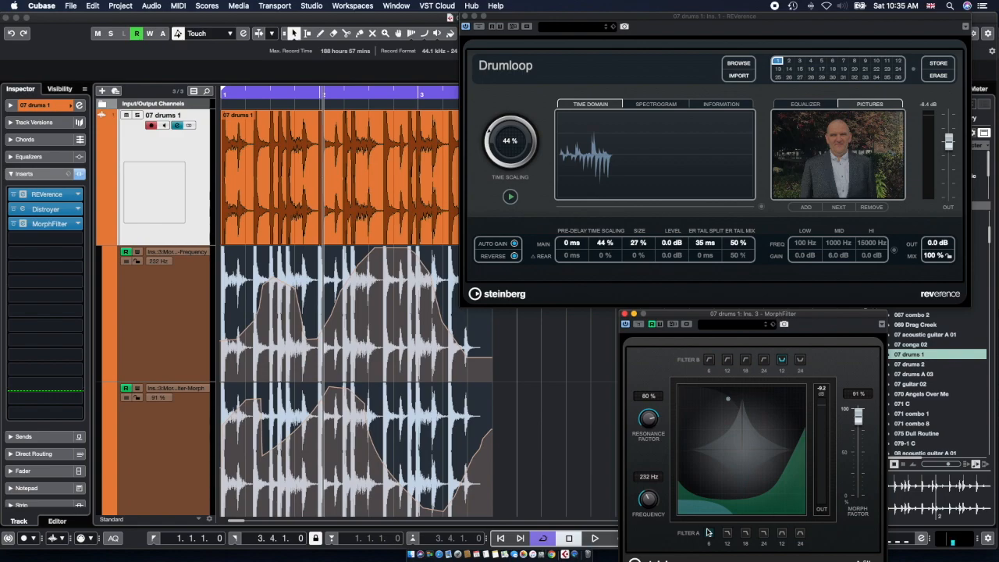
key("space")
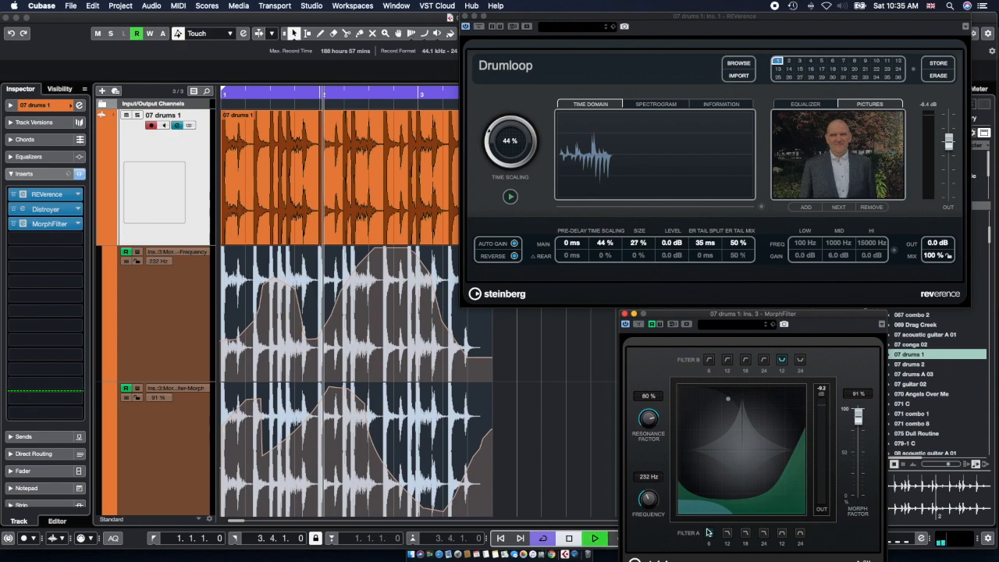